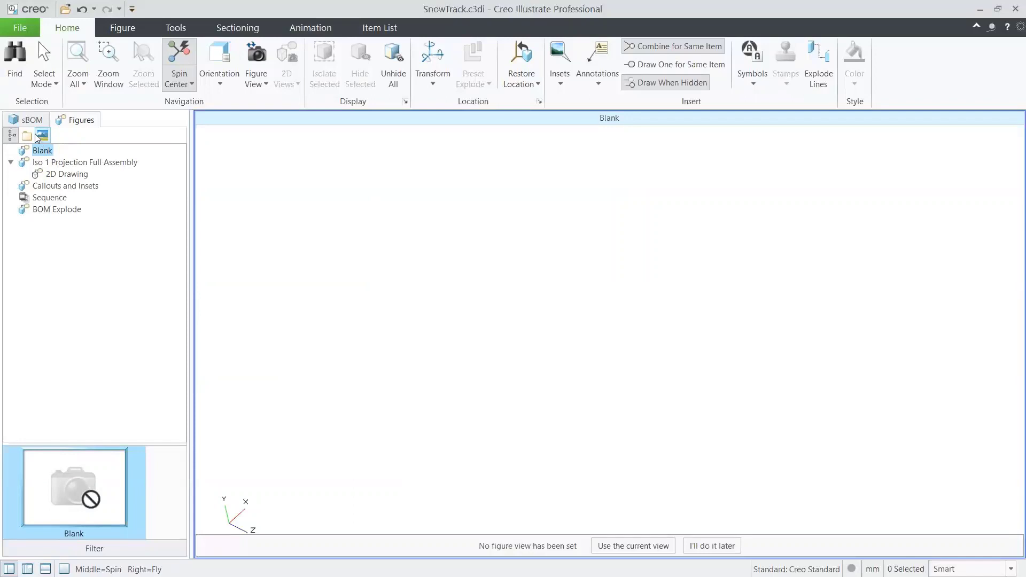
Step: Show the whole Illustration assembly with all its parts in the Blank figure
click(24, 123)
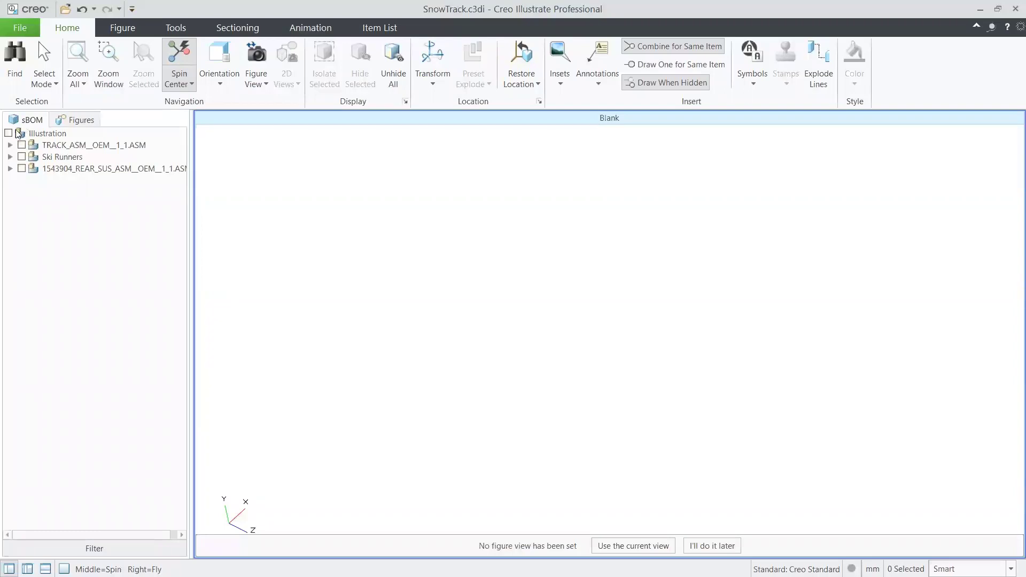
click(8, 134)
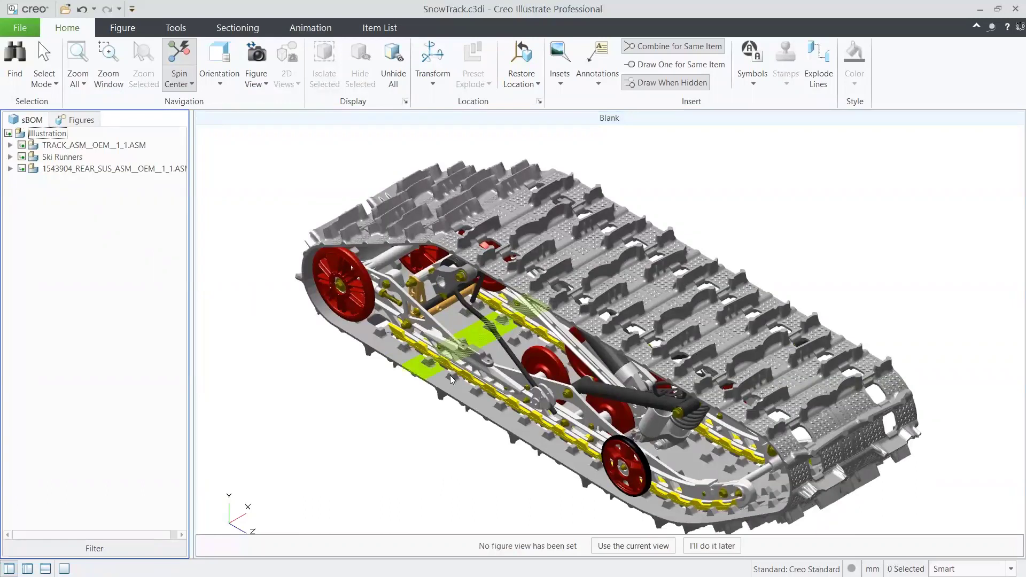
middle_drag(550, 382, 513, 374)
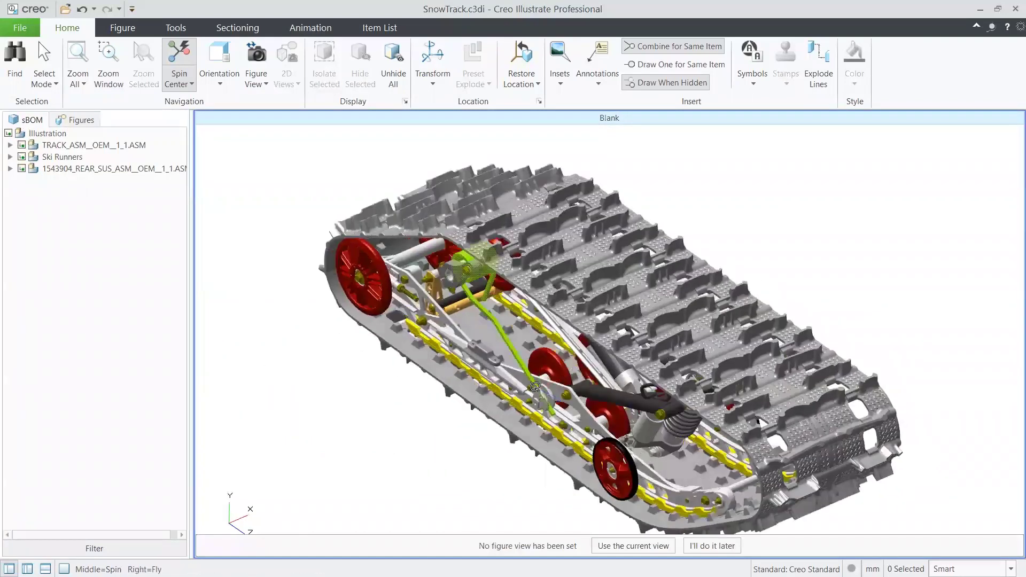
Step: Transform the near-side upper red wheel outward along its axle so it sits clear of the track
click(380, 315)
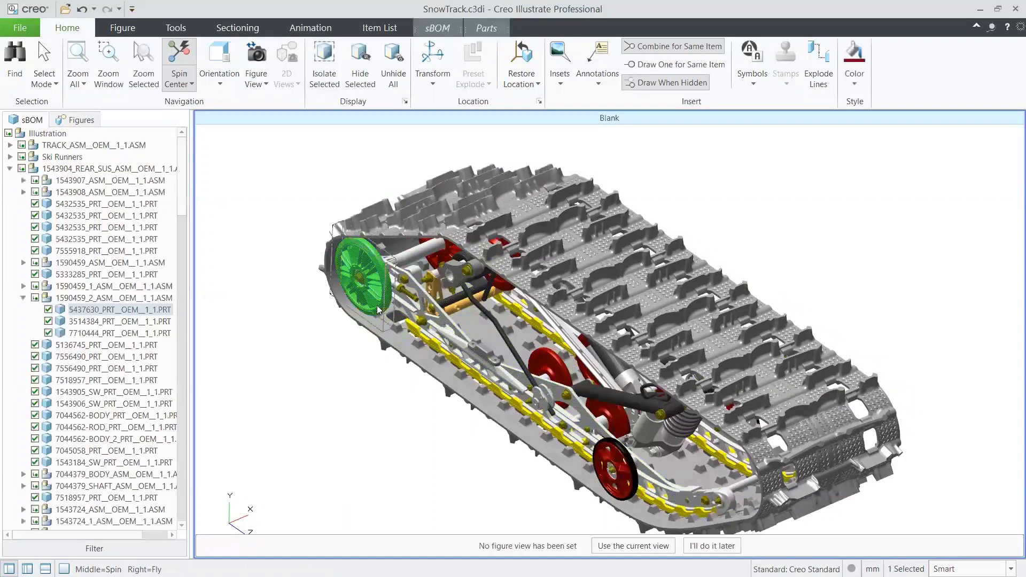
click(432, 59)
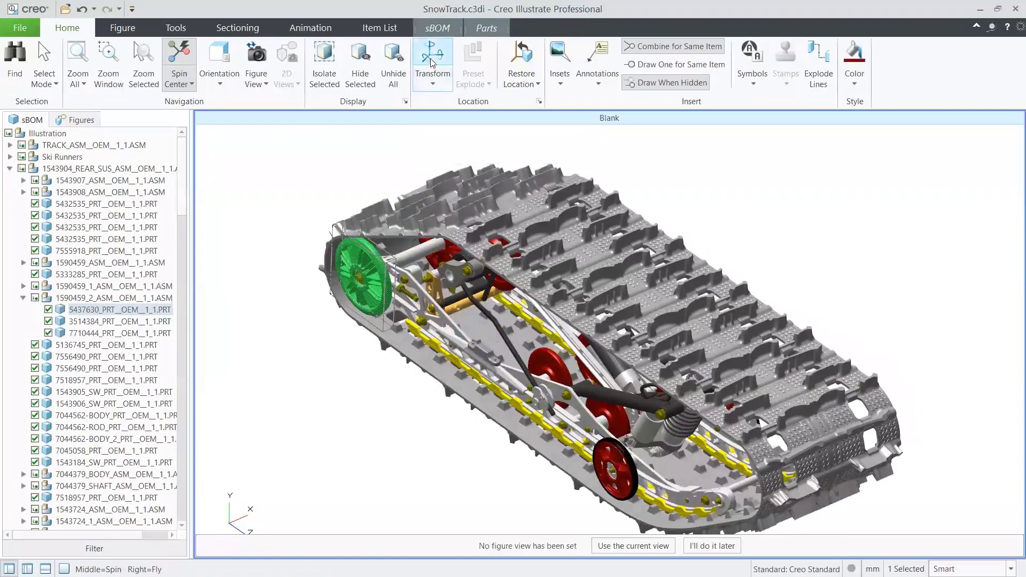
drag(380, 269, 322, 298)
click(350, 361)
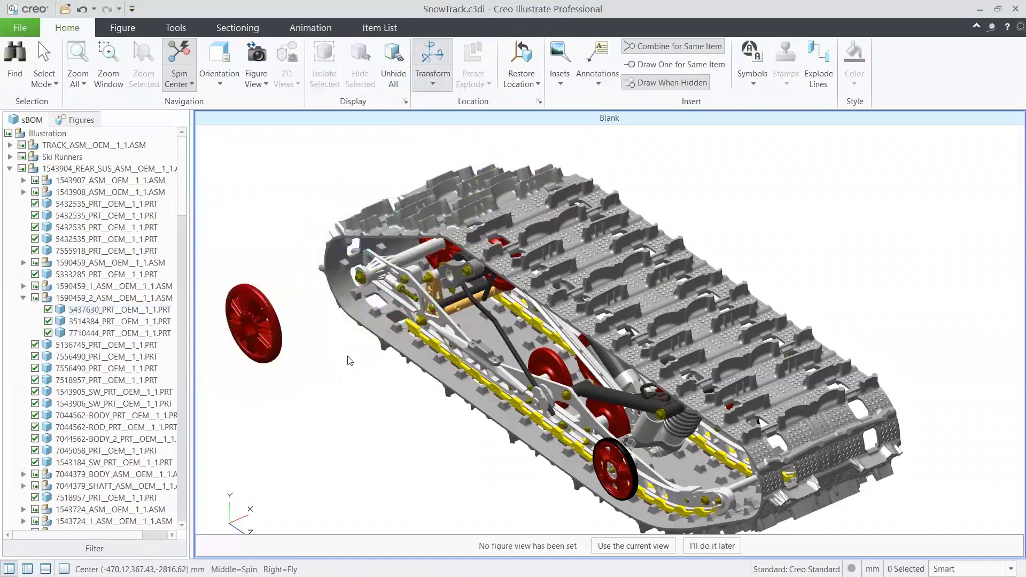
Step: Hide the TRACK_ASM__OEM__1_1.ASM assembly so only the suspension parts are displayed
click(103, 148)
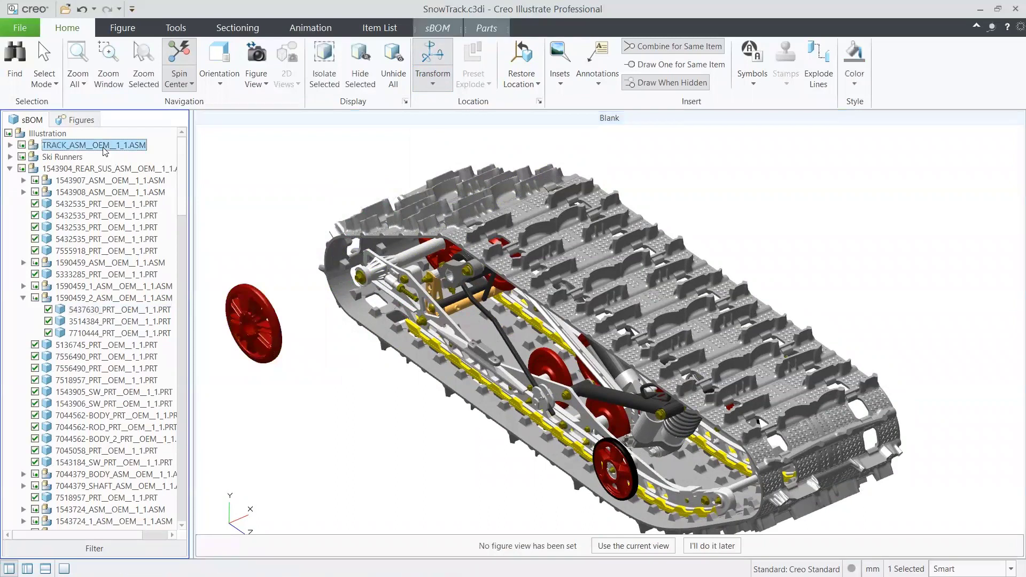
click(22, 146)
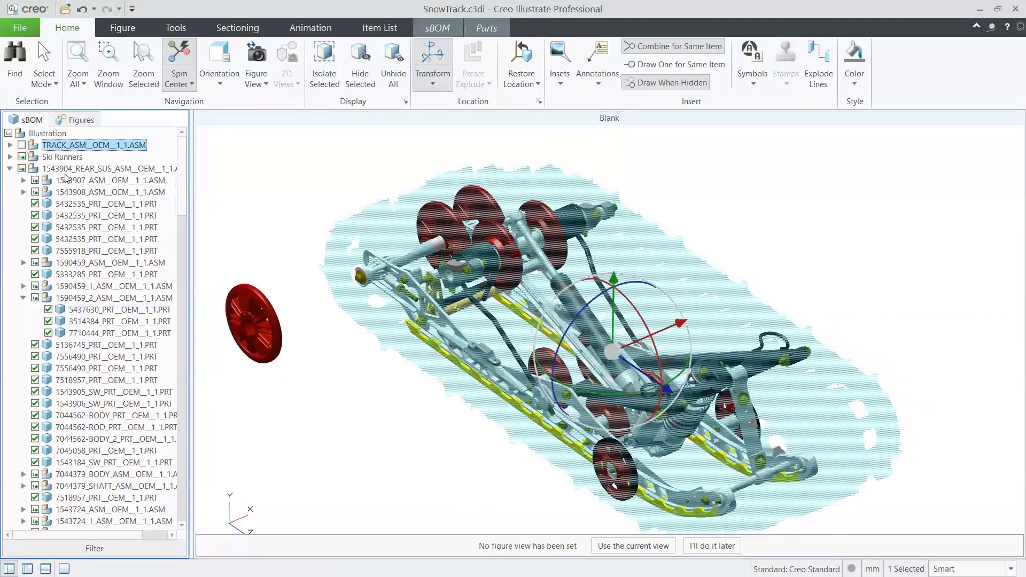
click(305, 224)
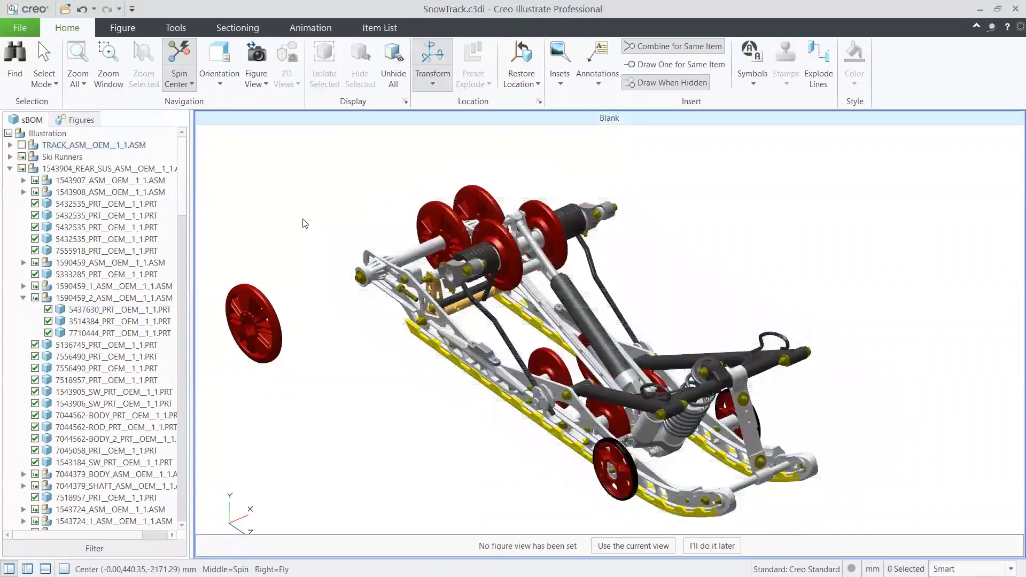
Step: Hide the far-side red wheel, part 5437630_PRT__OEM__1_1.PRT in the 1590459_1_ASM__OEM__1_1.ASM assembly
click(479, 208)
right_click(479, 209)
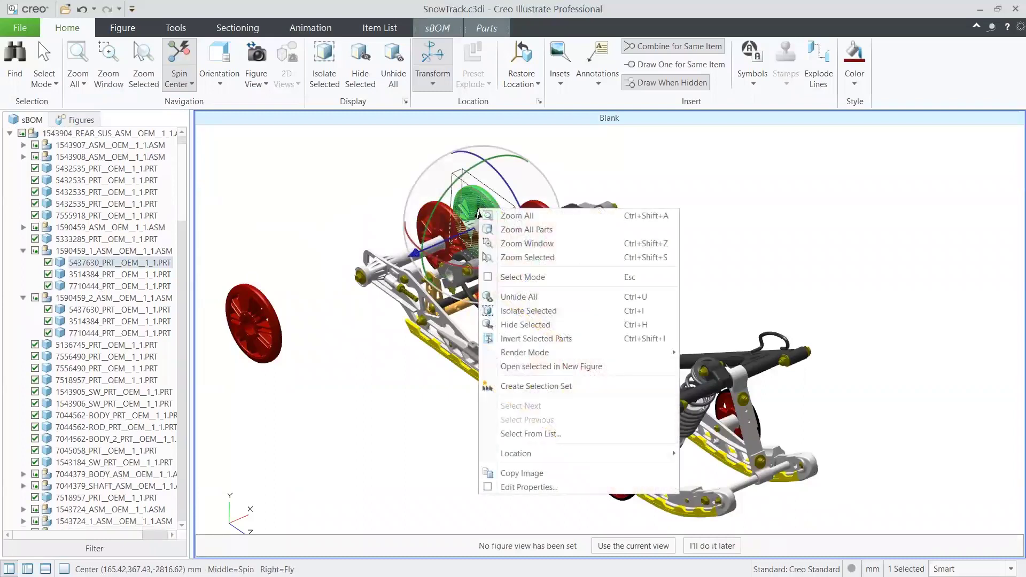
click(525, 324)
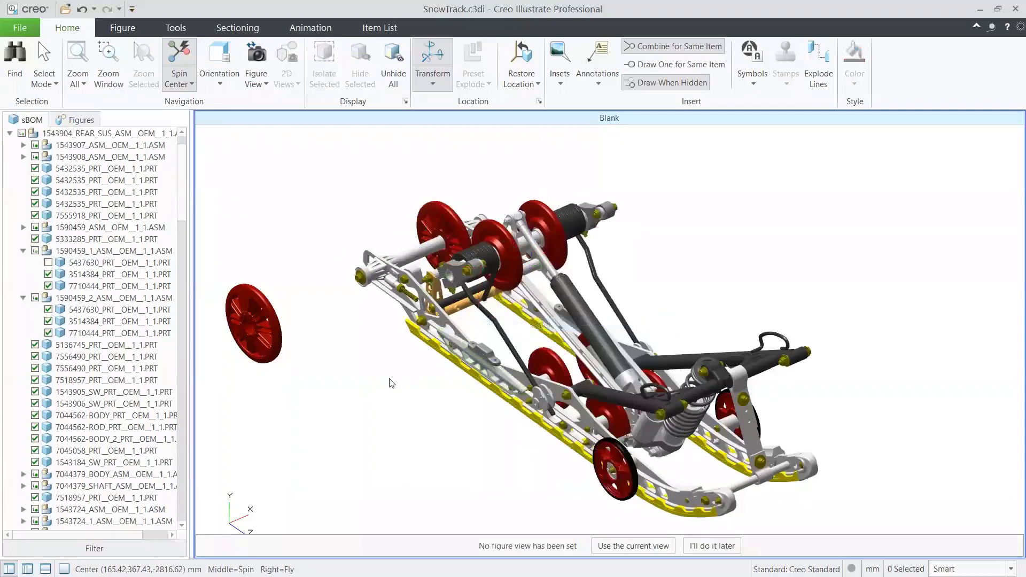
Step: Apply the Shaded with Edges render mode to the figure and switch it to HLR
click(122, 27)
click(244, 91)
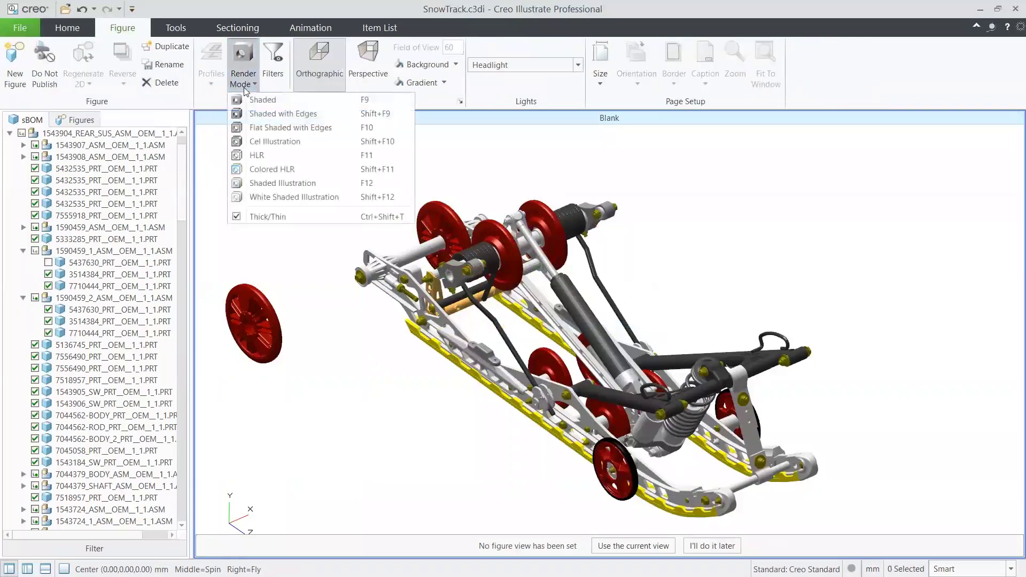
click(261, 114)
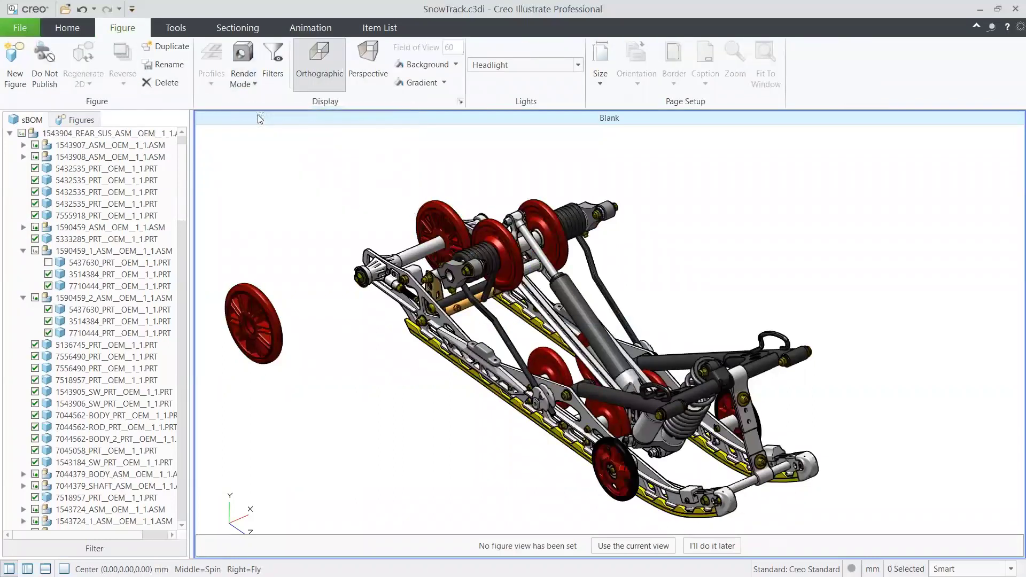
mouse_move(540, 405)
middle_down()
mouse_move(526, 411)
mouse_move(548, 398)
middle_up()
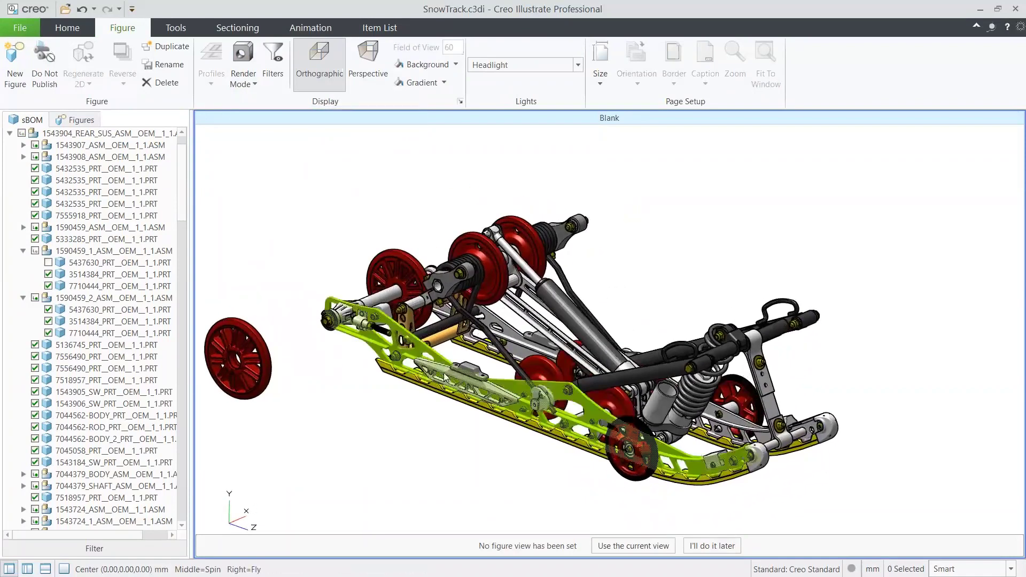
click(244, 75)
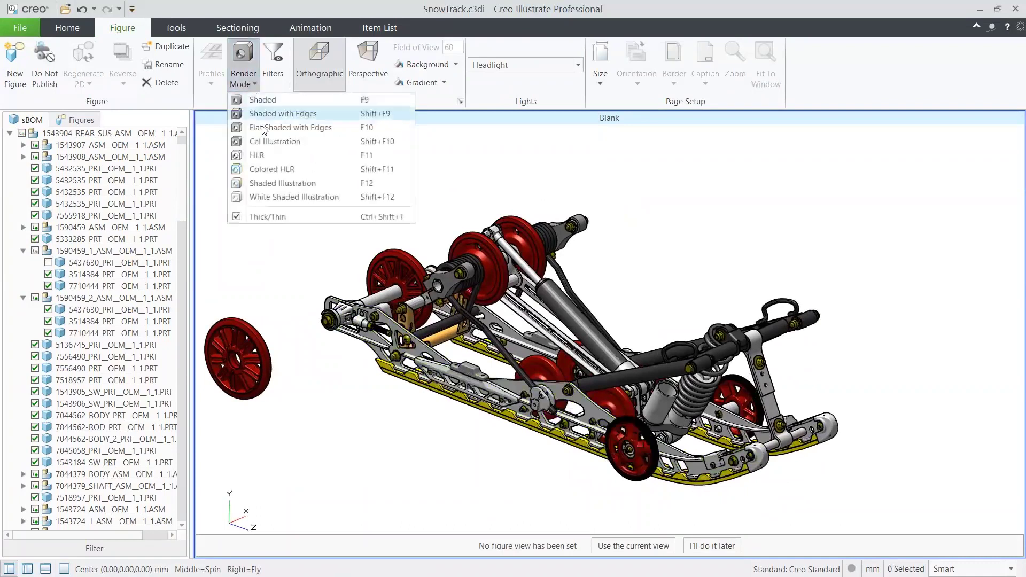
click(266, 158)
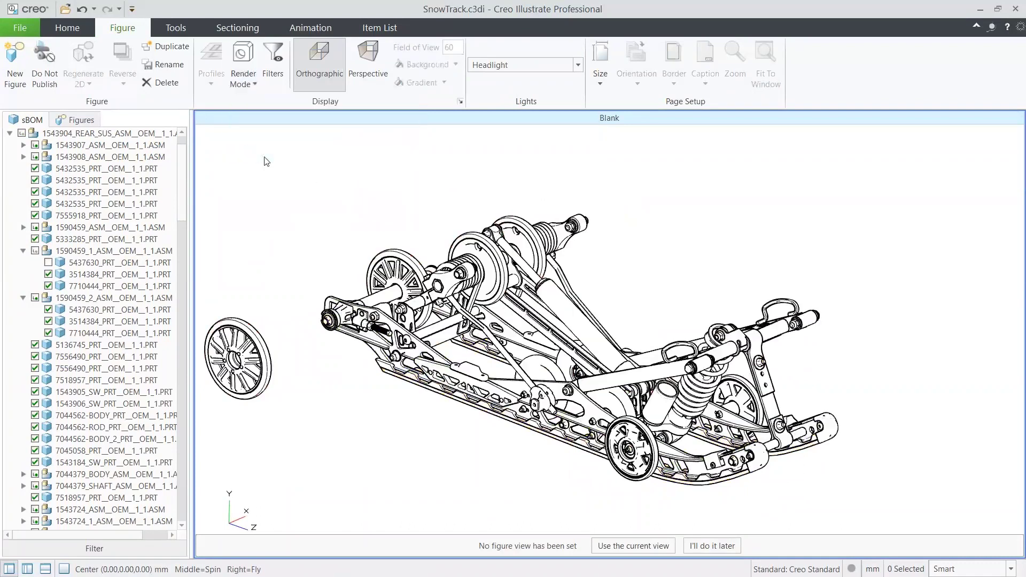
Step: Add an explode line between the displaced wheel and its original position on the axle
click(245, 337)
click(67, 28)
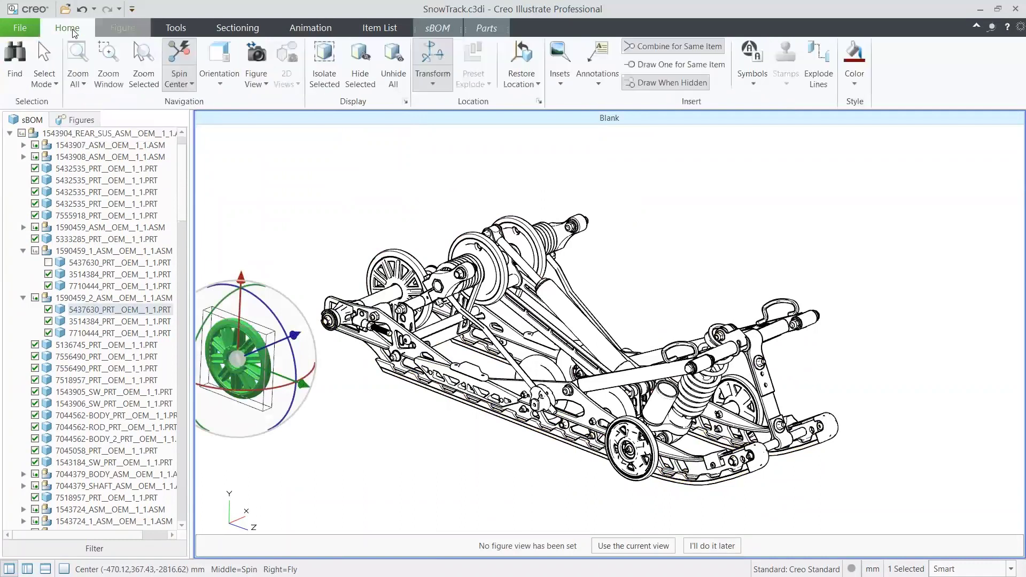
click(810, 61)
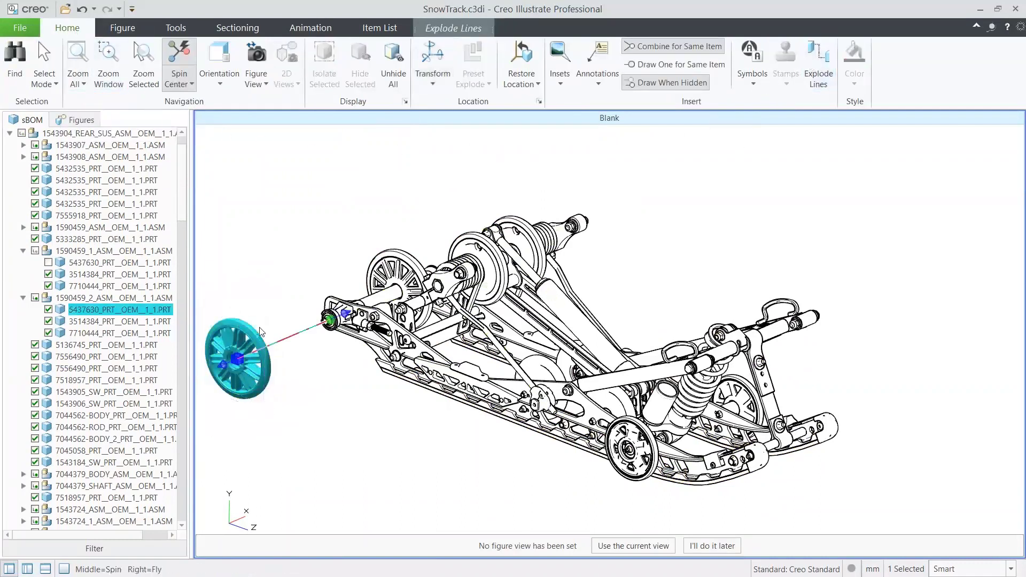
Step: Transform the washer at the axle end outward along the explode line, between the frame and the displaced wheel
scroll(288, 333, up, 2)
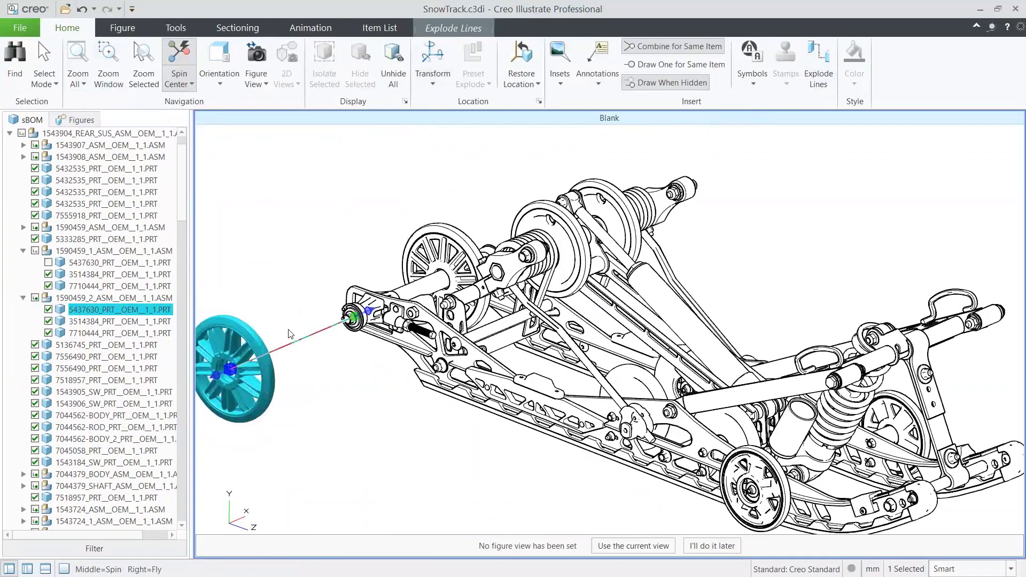
click(356, 328)
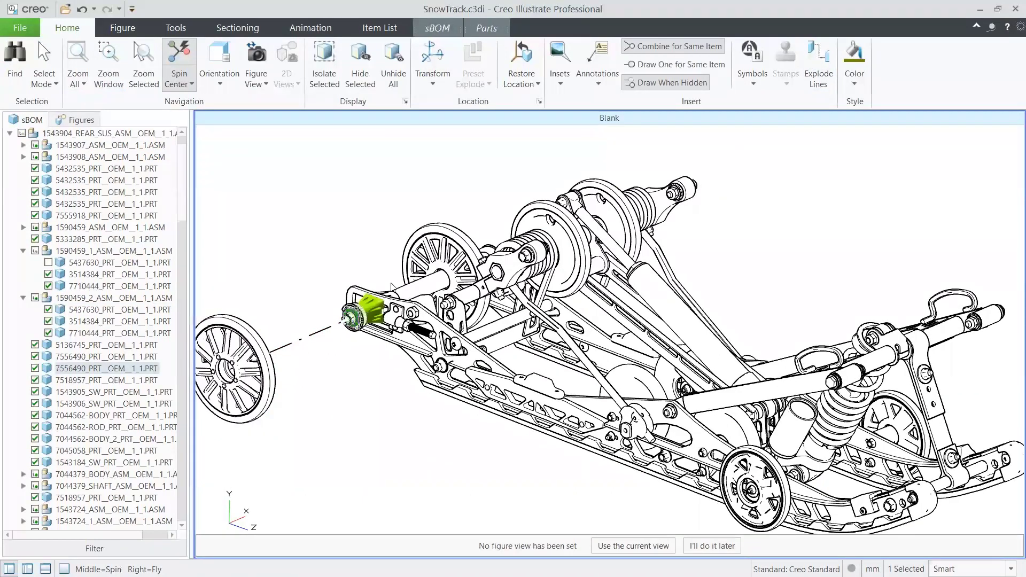
click(433, 59)
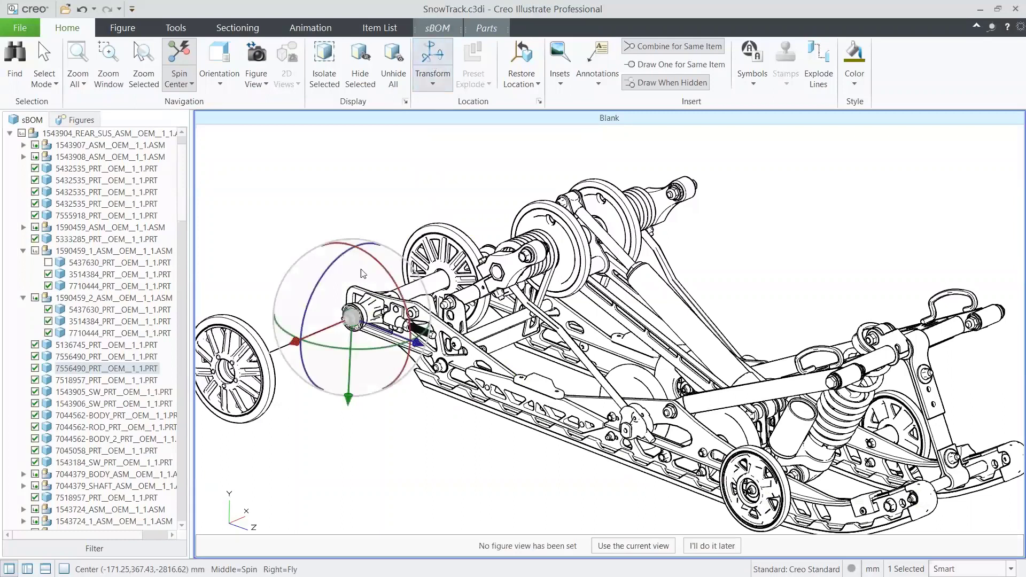
drag(324, 329, 270, 351)
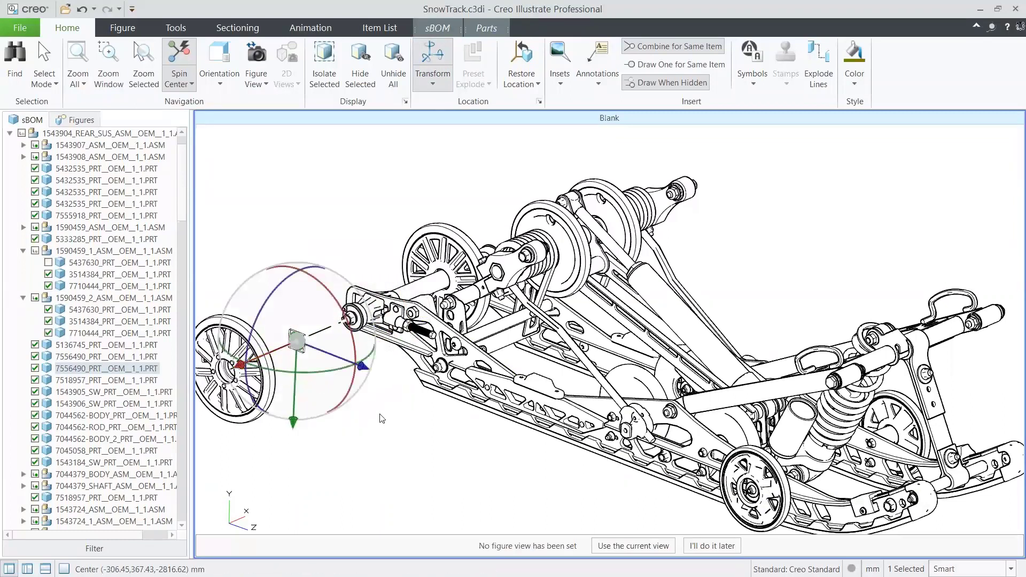
click(460, 456)
mouse_move(526, 450)
middle_down()
mouse_move(496, 458)
mouse_move(515, 447)
middle_up()
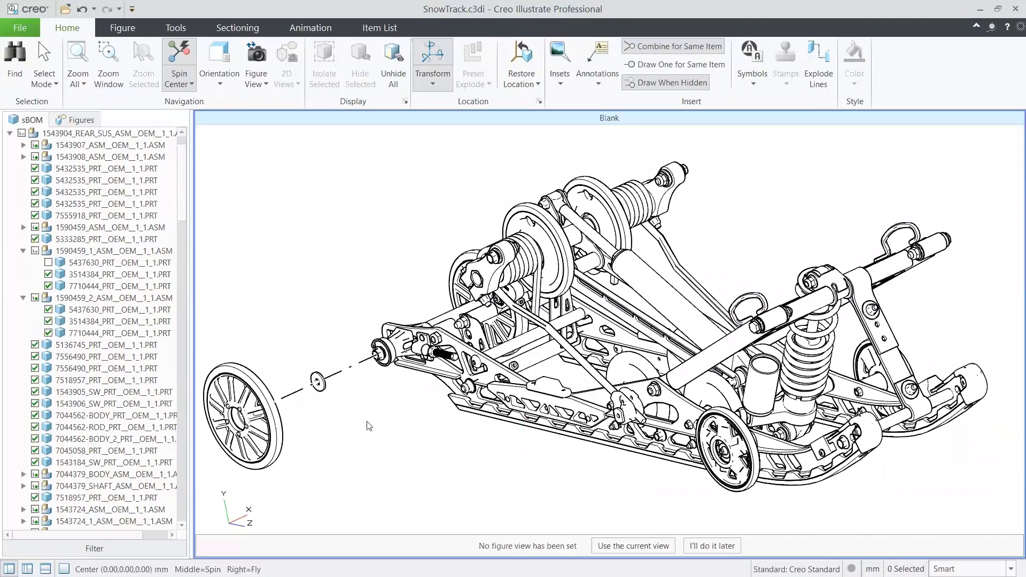
Step: Restore only the displaced washer to its sBOM location
click(326, 390)
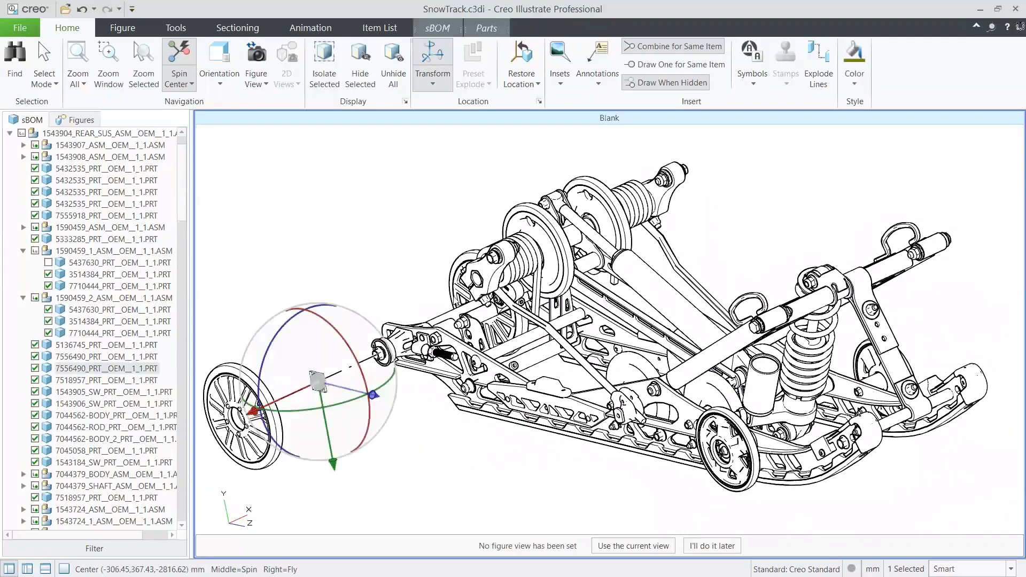
click(538, 84)
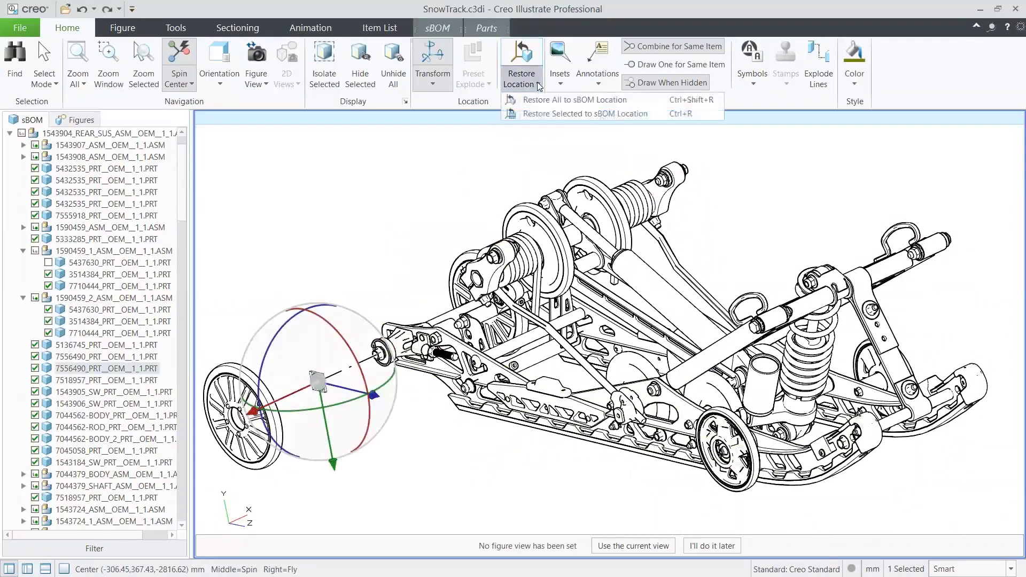
click(537, 111)
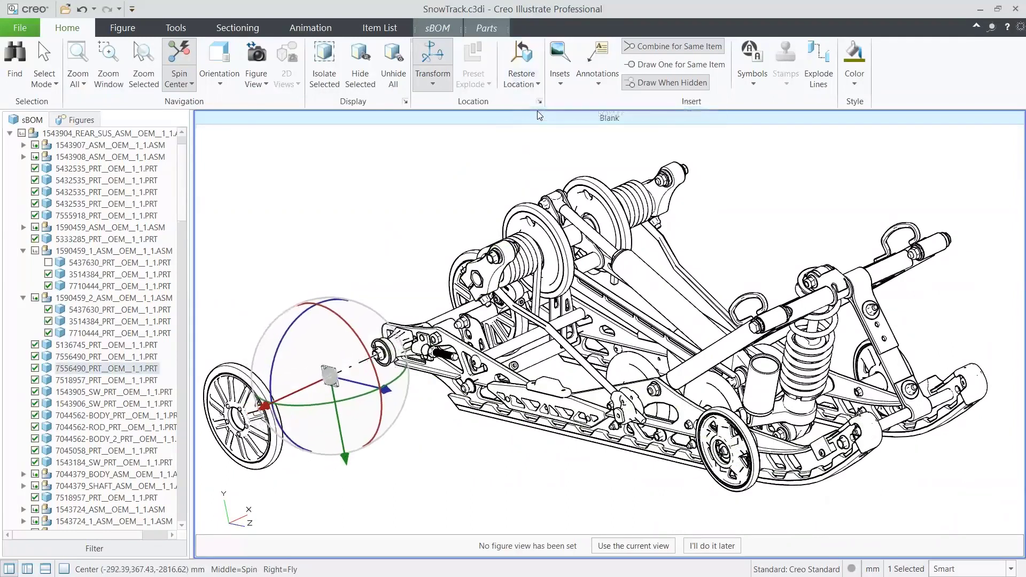
Step: Restore all parts of the figure to their sBOM locations
click(481, 159)
click(519, 71)
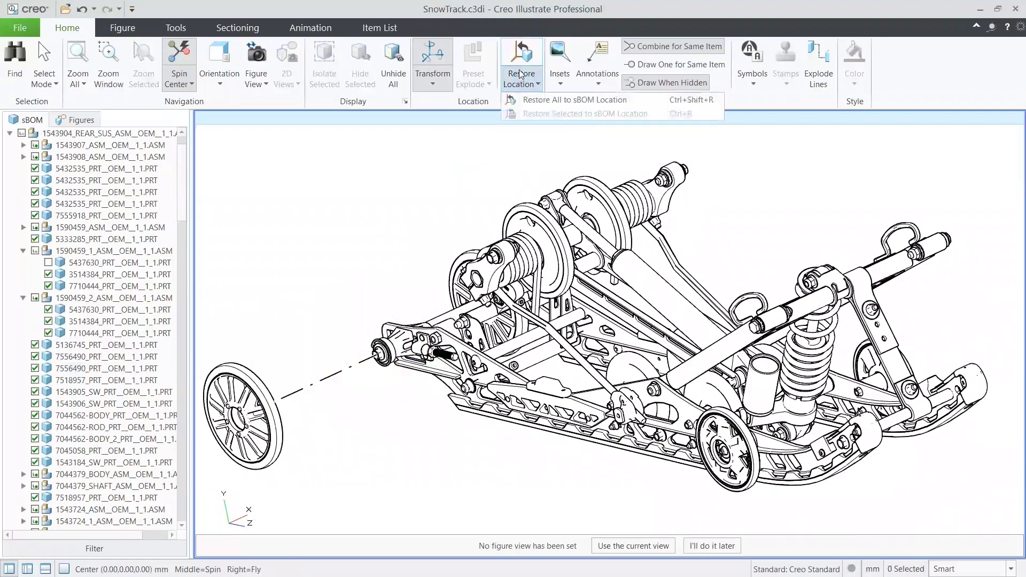
click(531, 103)
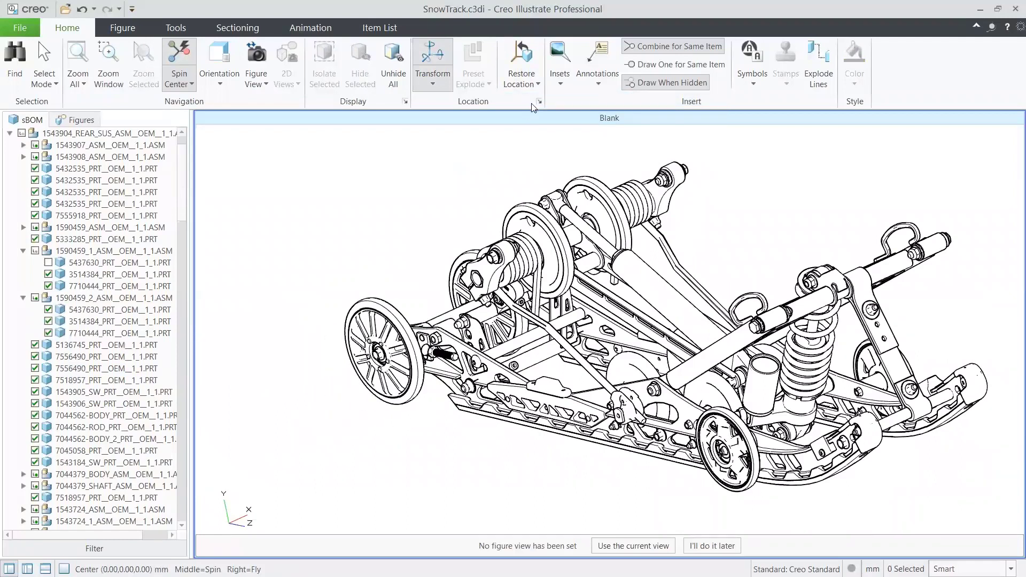
Step: Orient the figure to Isometric 1 and set its render mode to Shaded
click(222, 88)
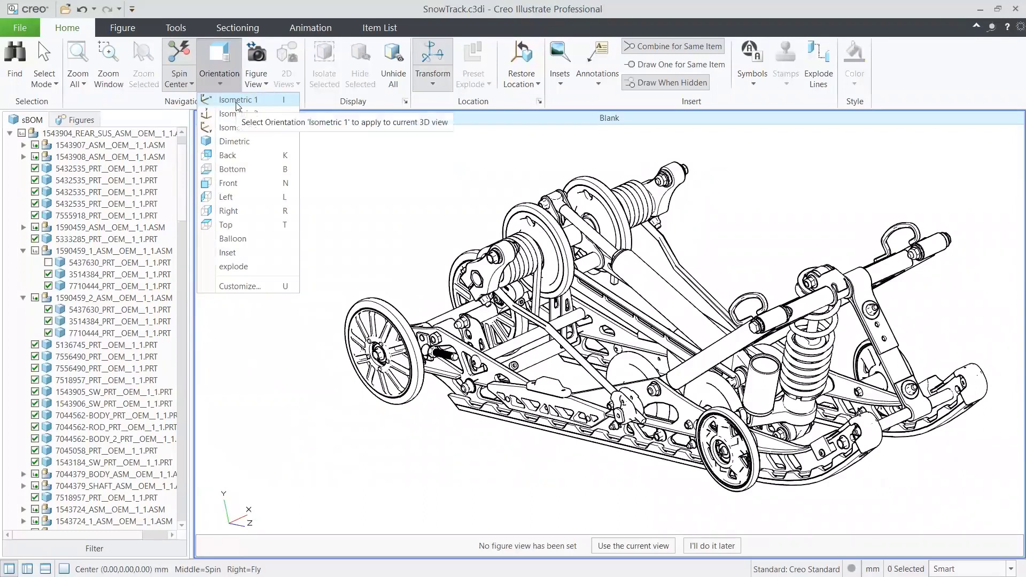
click(238, 101)
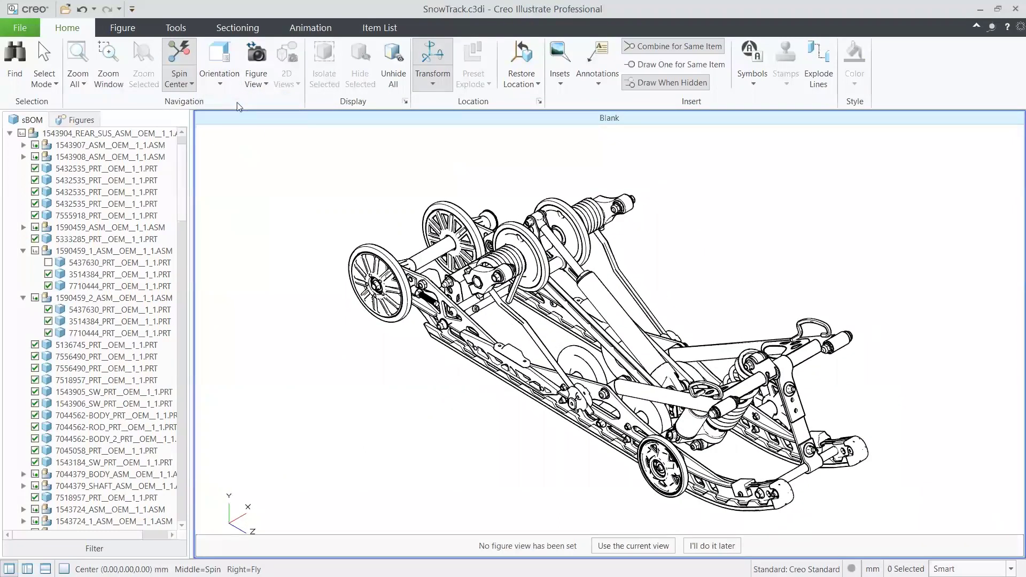
click(128, 31)
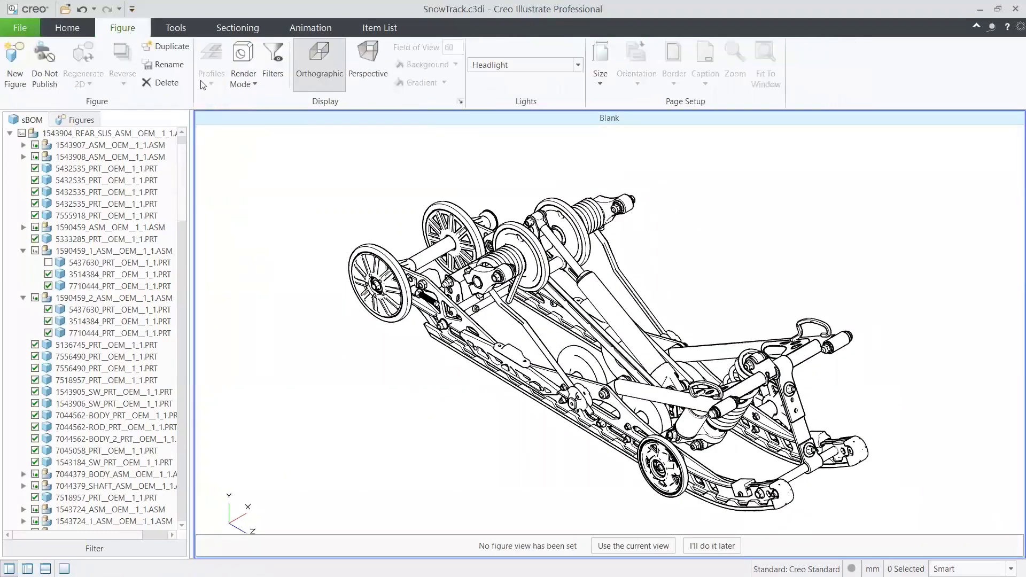
click(242, 81)
click(270, 100)
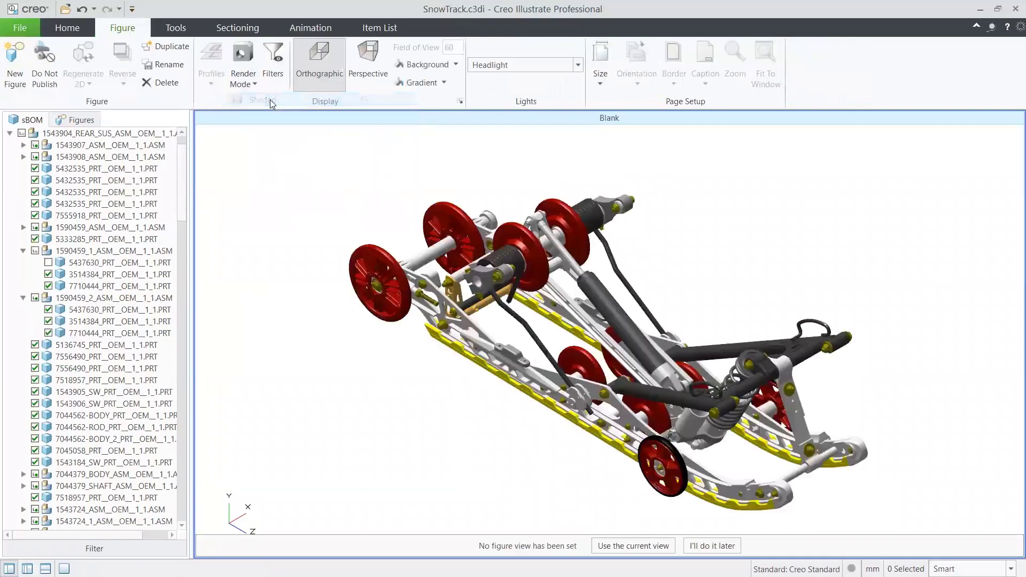
Step: Place a Hammer tool symbol on the suspension beside the long shock absorber and deselect it
click(68, 31)
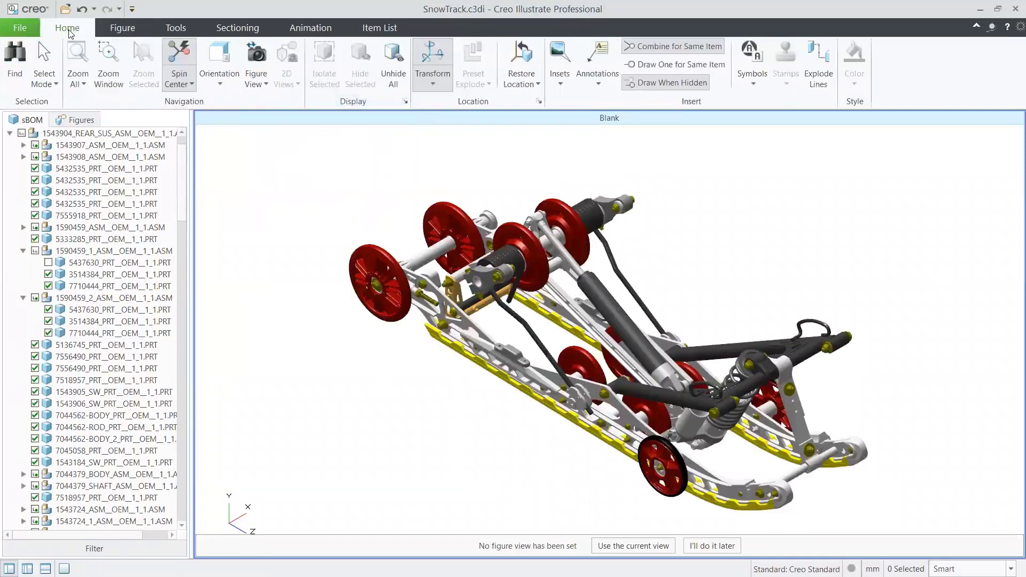
click(750, 80)
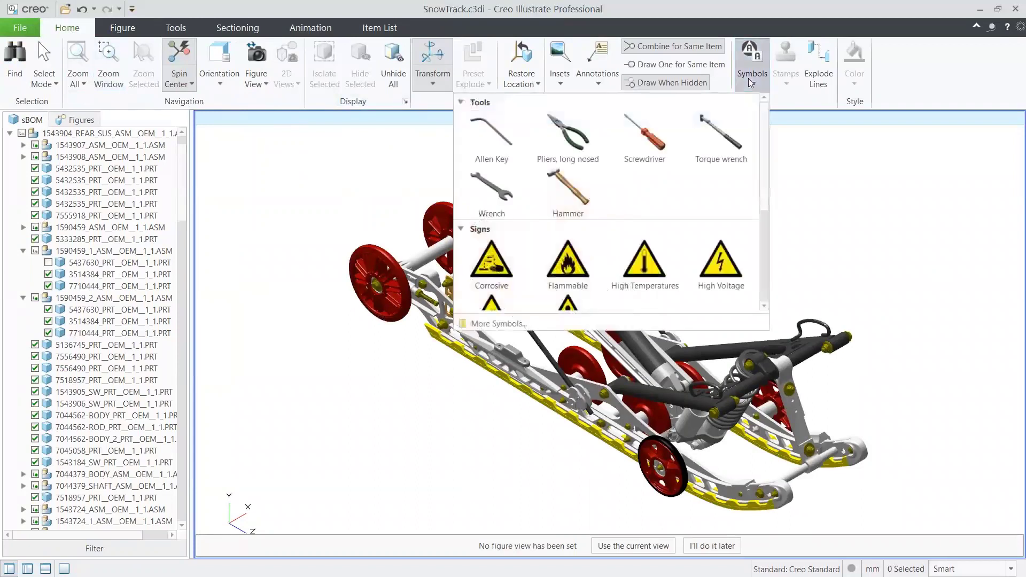
click(572, 193)
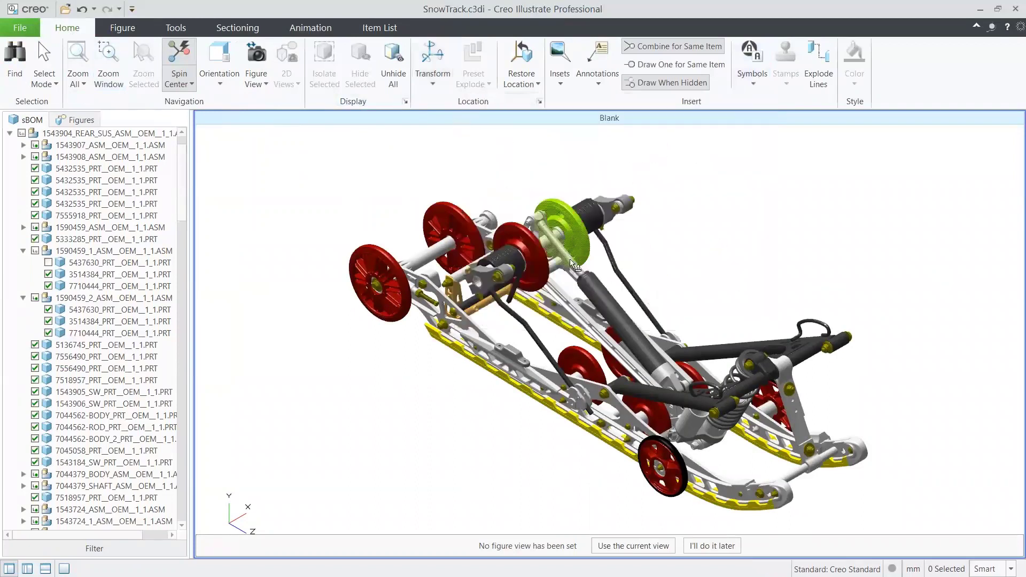
click(582, 309)
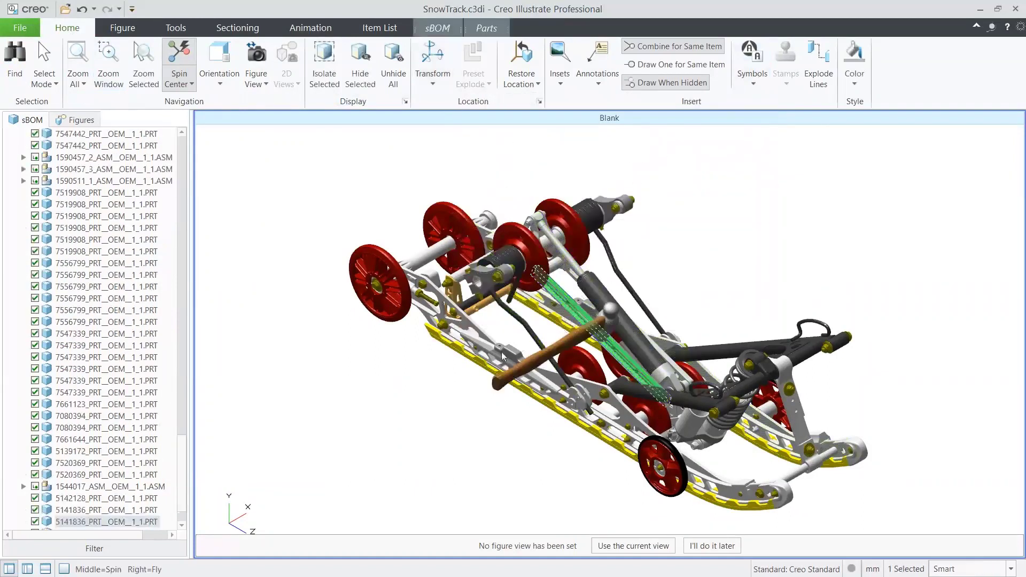
click(474, 379)
middle_drag(481, 381, 589, 383)
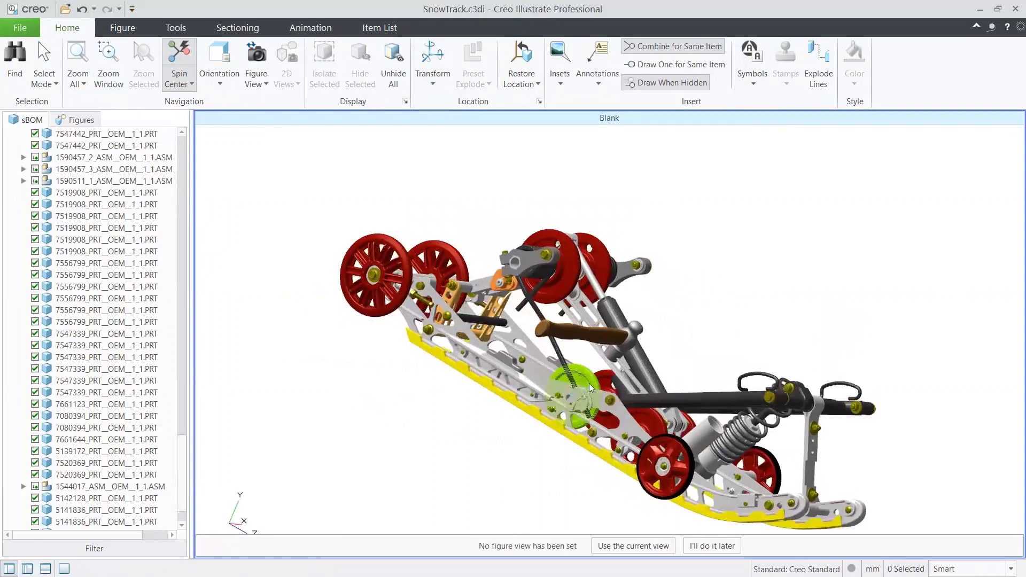
Step: Place a Flammable warning sign symbol in the empty space above the front arm of the suspension and deselect it
click(751, 80)
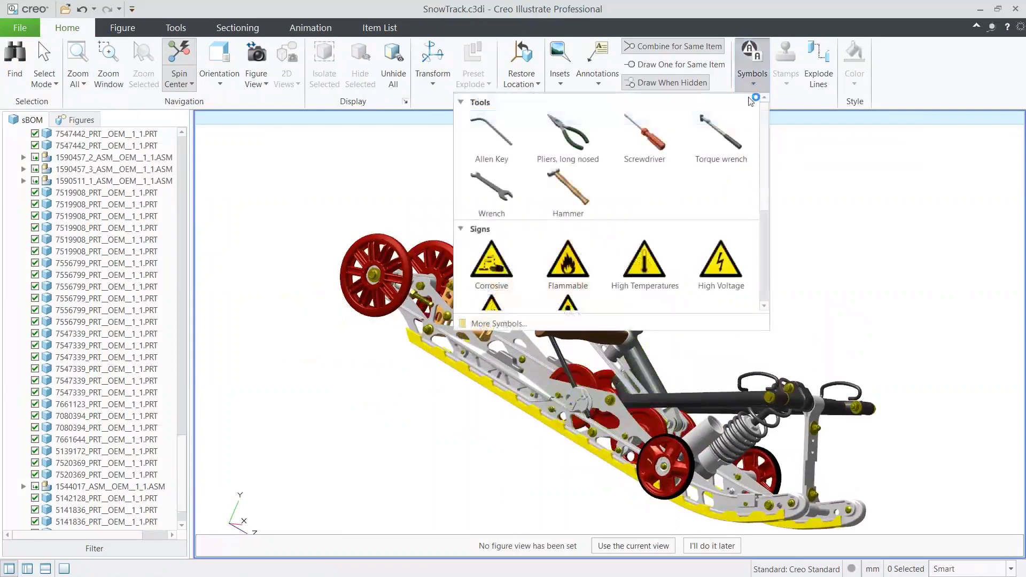
click(569, 270)
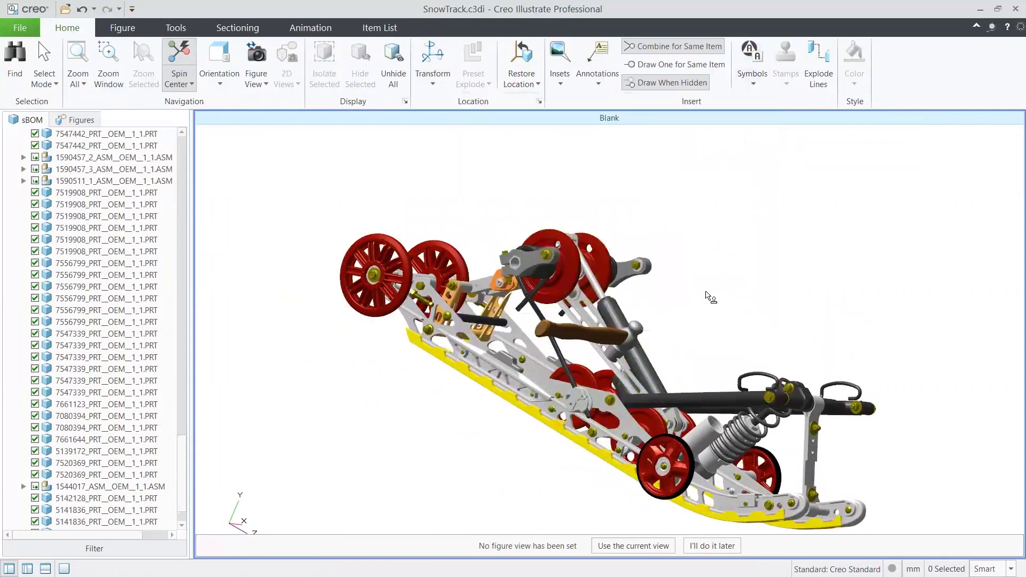
click(760, 298)
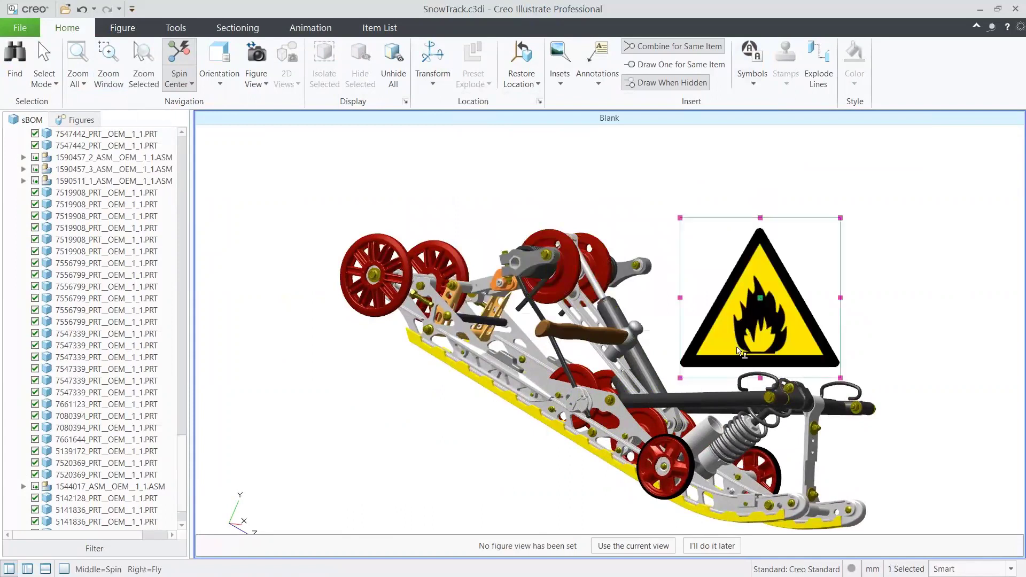
click(659, 334)
middle_drag(876, 363, 804, 400)
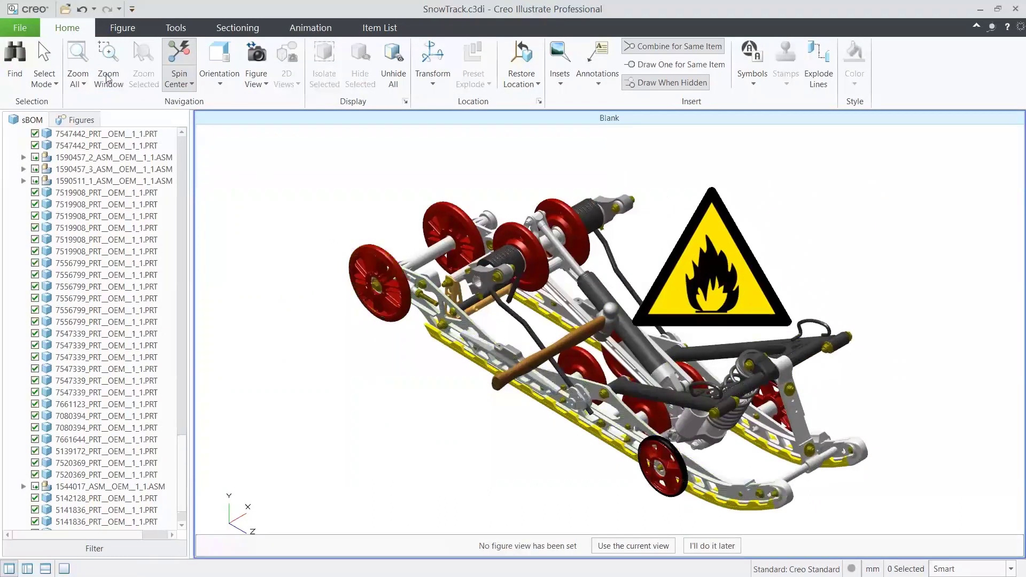
Step: Open the SnowTrack file information and check the link status, update policy and part count of its source files
click(25, 31)
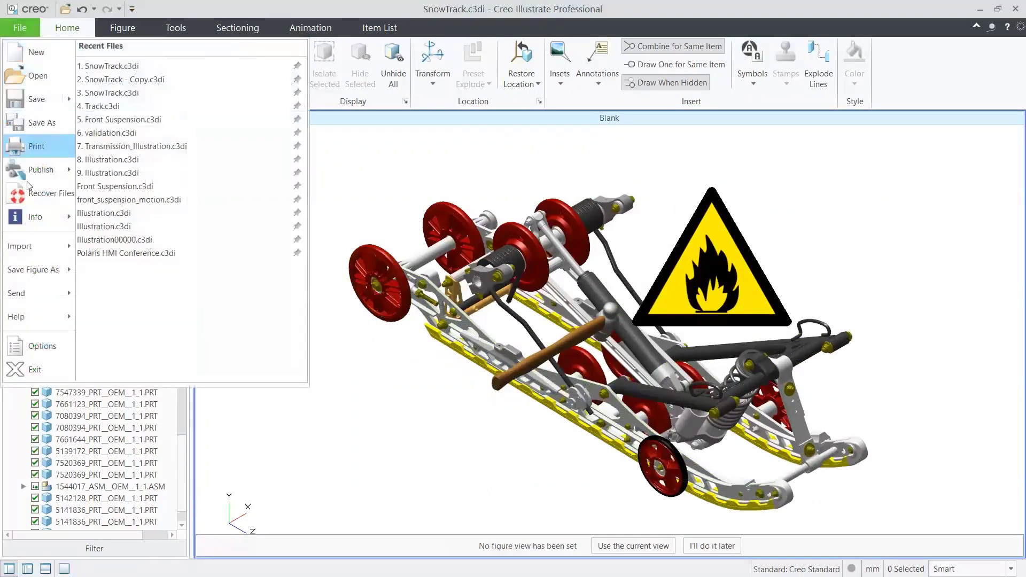
mouse_move(31, 220)
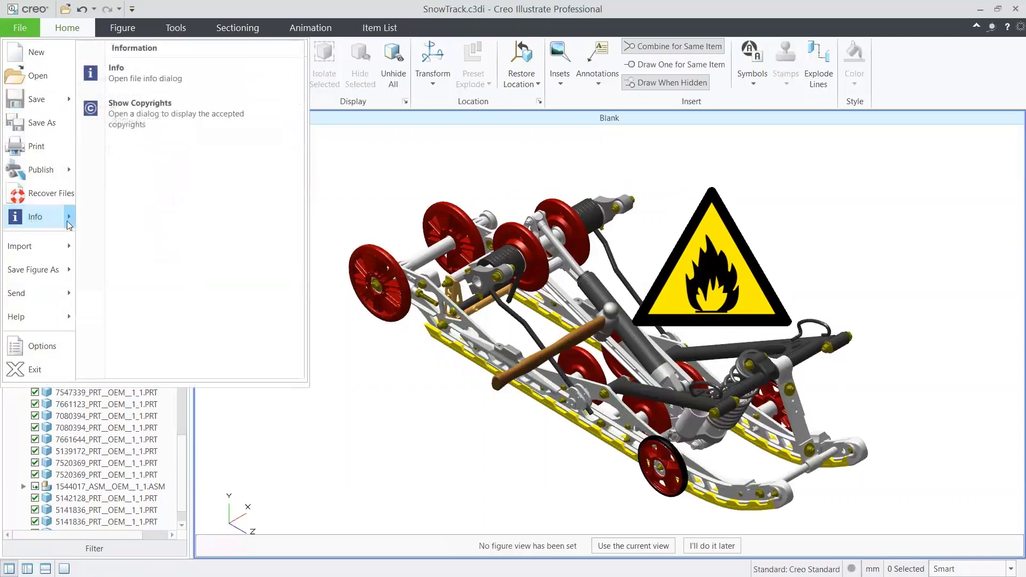
click(153, 75)
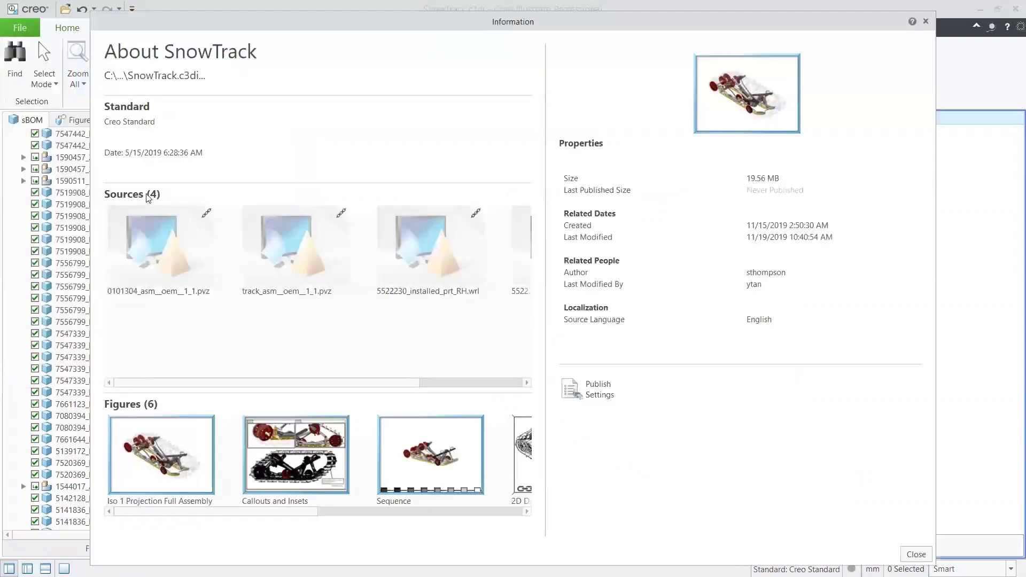
click(146, 262)
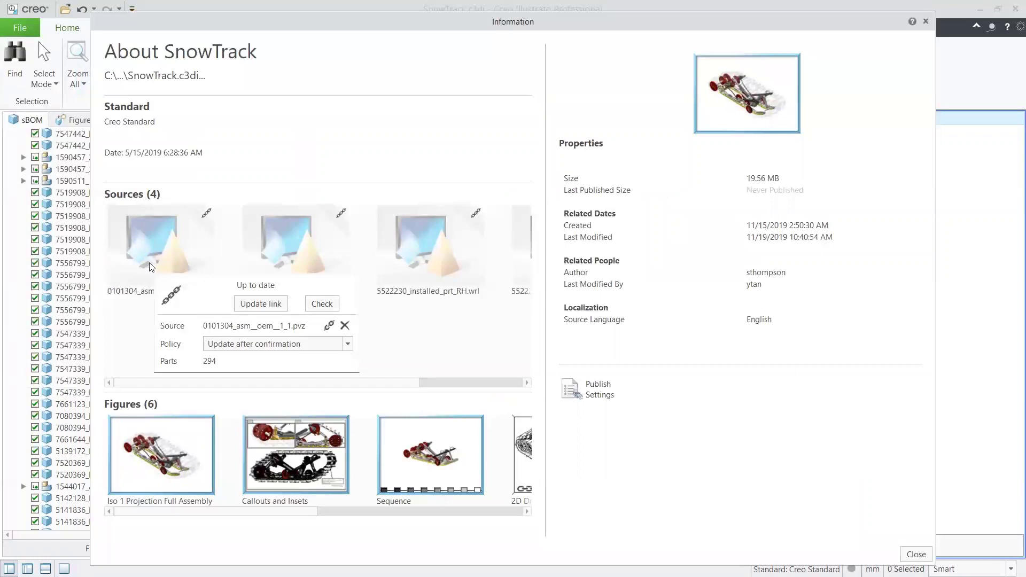
click(309, 267)
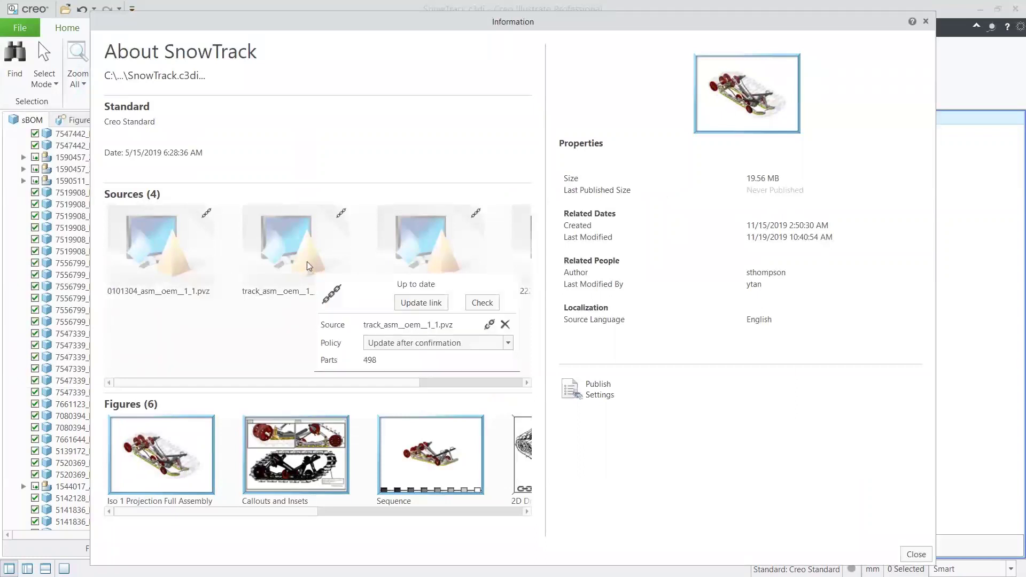
click(439, 263)
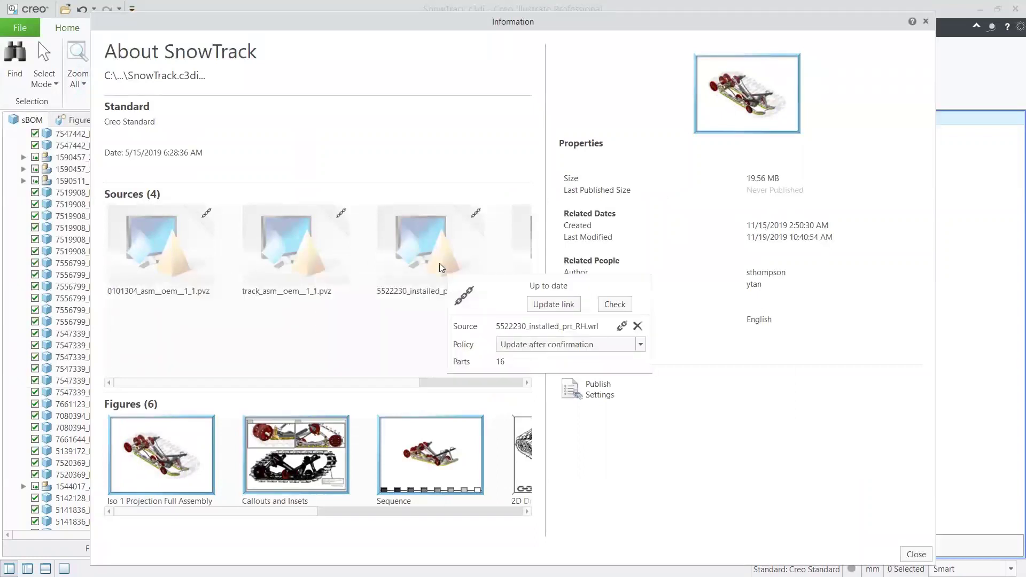
click(433, 387)
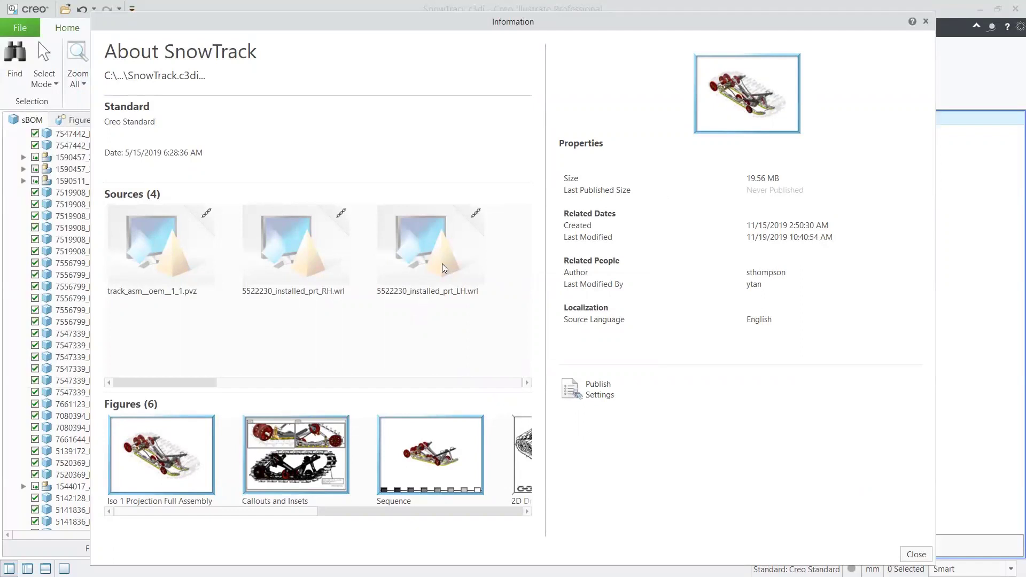
mouse_move(442, 264)
Step: Look through the figures listed in the file information and close it
drag(157, 513, 247, 514)
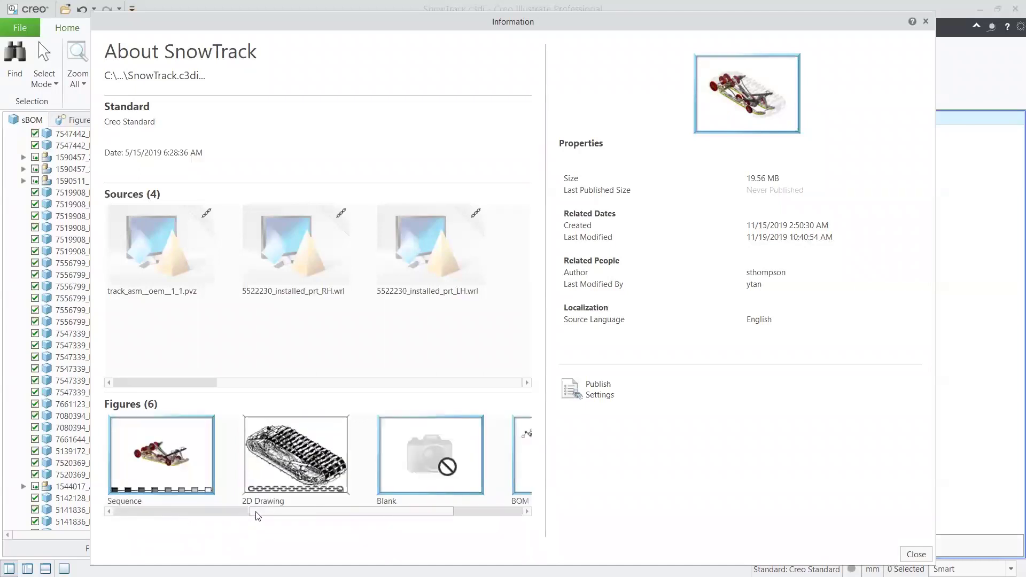
drag(313, 516, 322, 516)
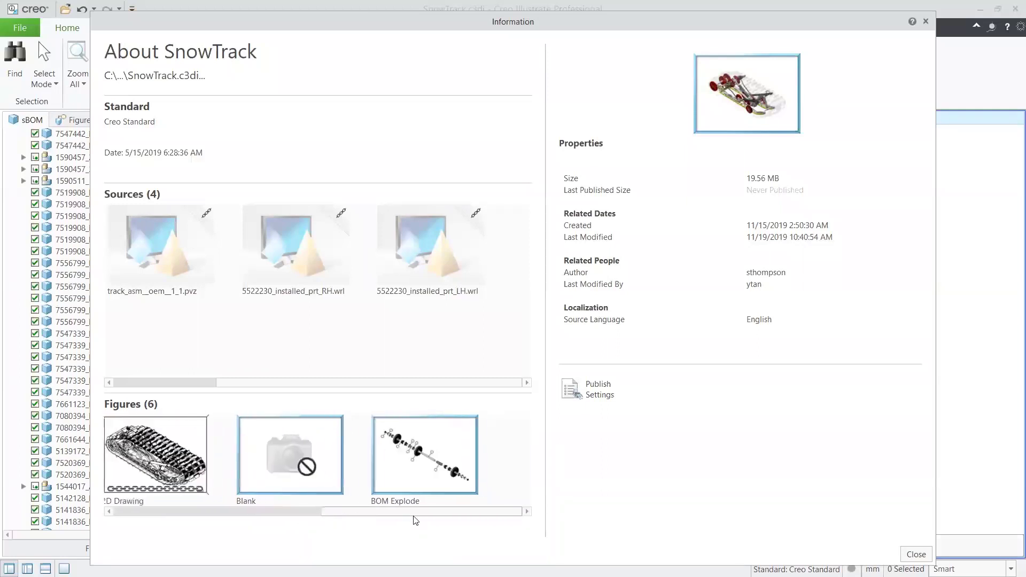
mouse_move(433, 477)
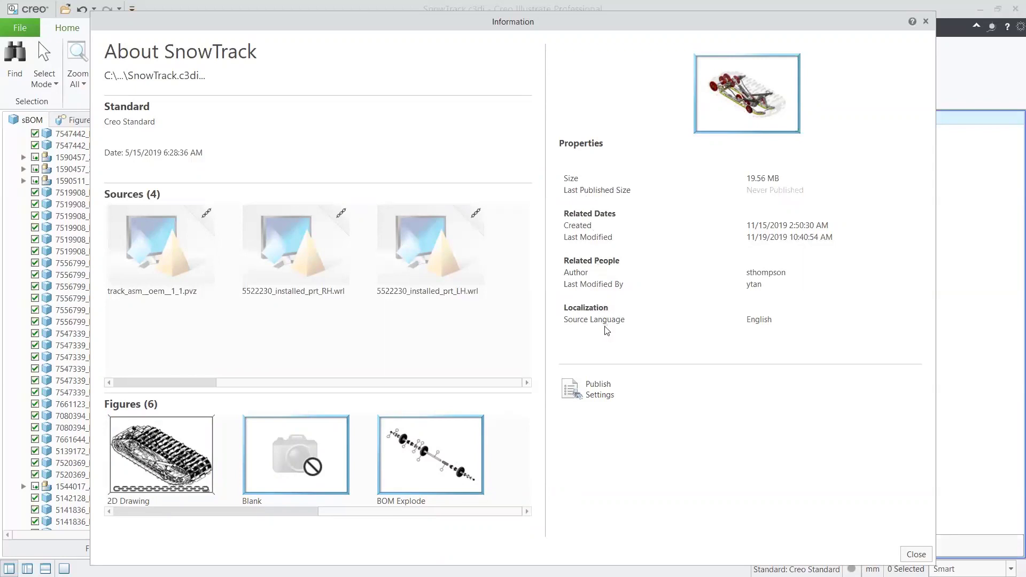
click(916, 554)
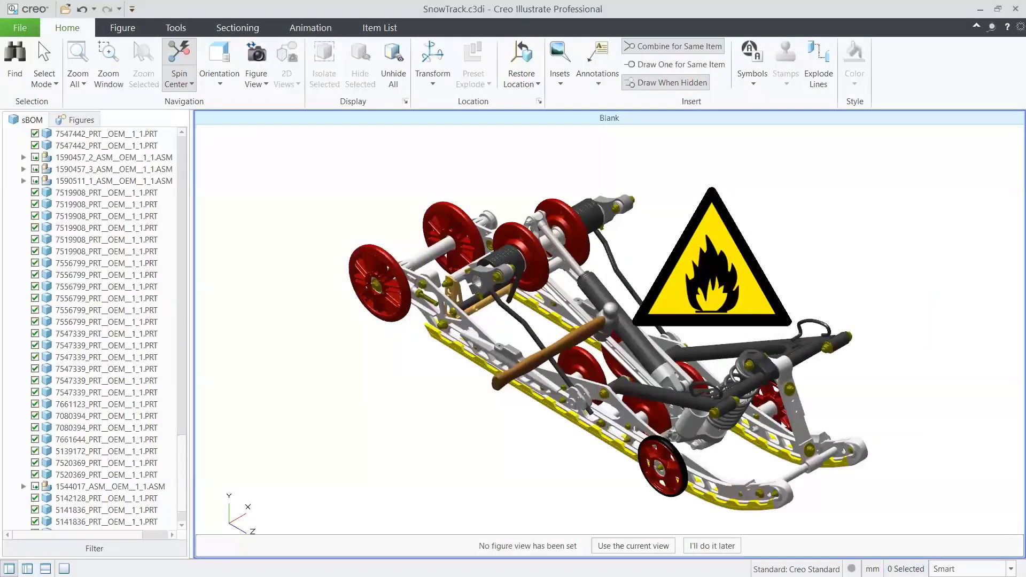
Step: Open the Iso 1 Projection Full Assembly figure and inspect its 3D model and the selectable upper wheel
click(77, 121)
click(79, 164)
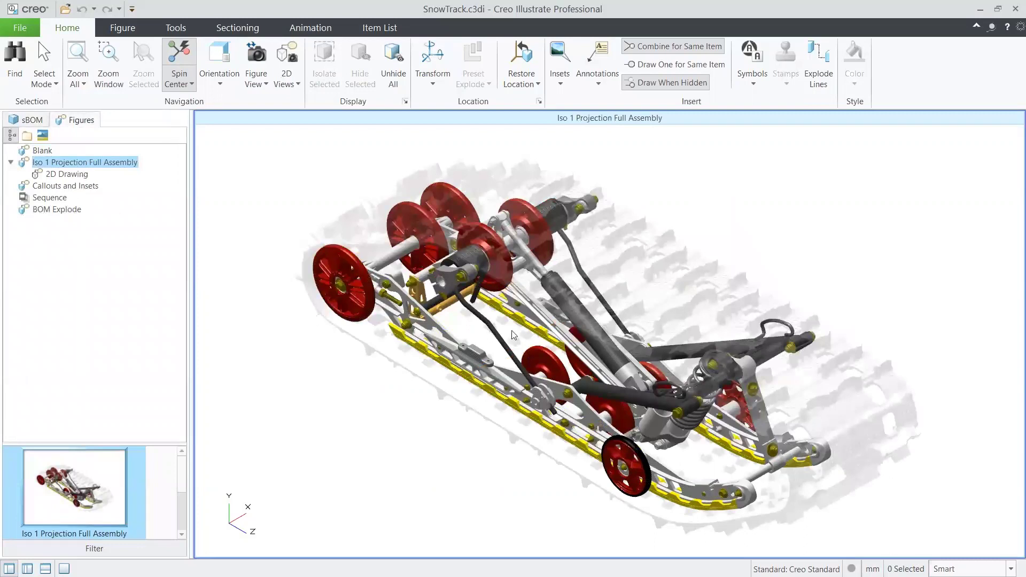
middle_drag(511, 287, 525, 262)
mouse_move(544, 224)
middle_down()
mouse_move(534, 244)
mouse_move(543, 241)
middle_up()
click(544, 240)
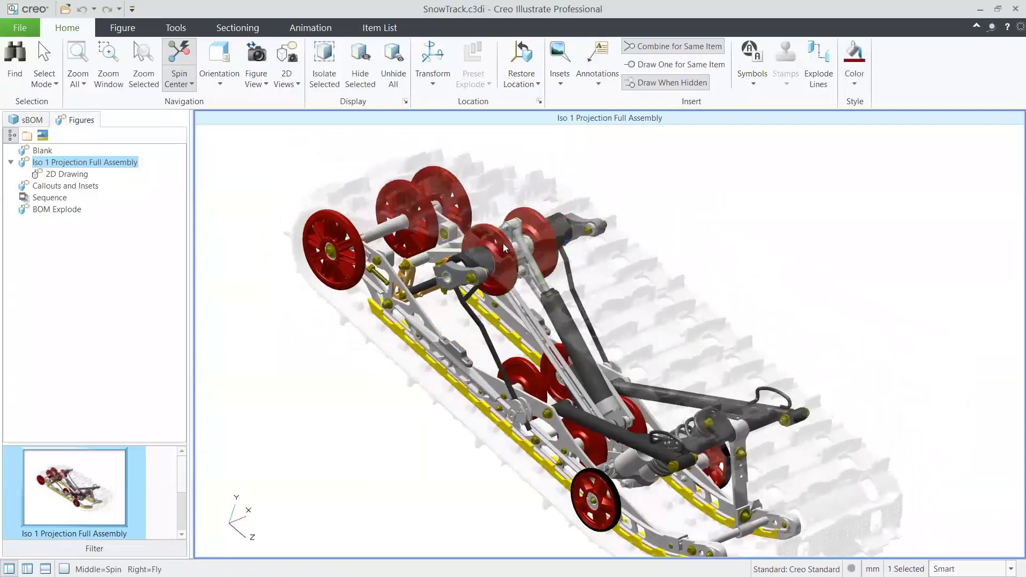
click(545, 240)
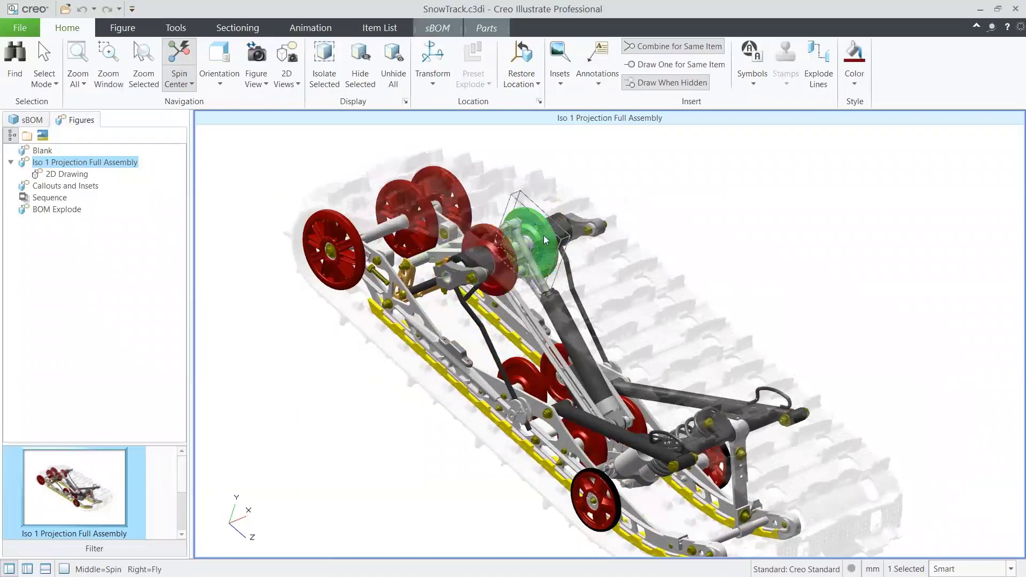
click(677, 261)
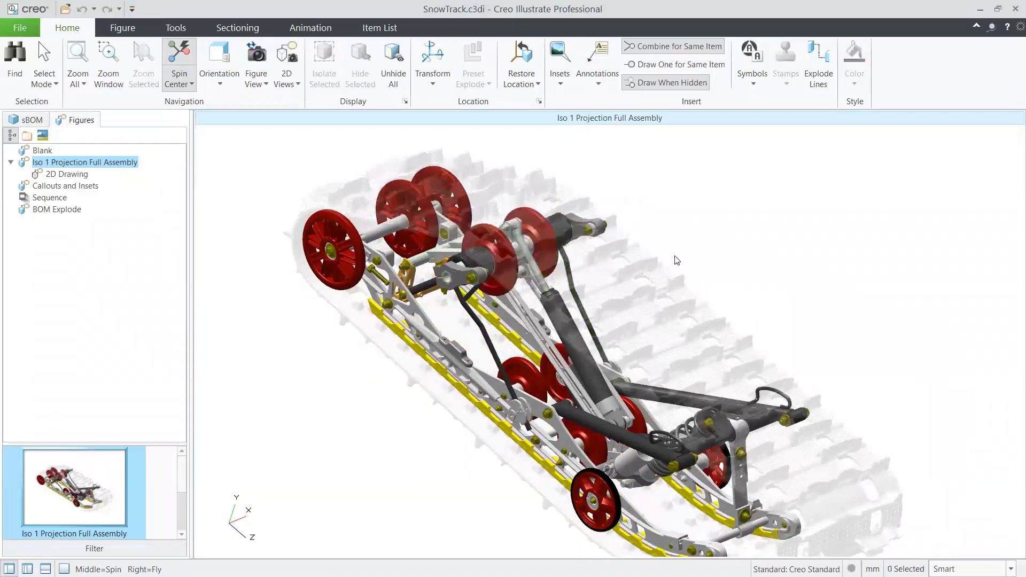
Step: Open the 2D Drawing figure and delete the small line element beside the lower flanged nut on the side rail
click(49, 175)
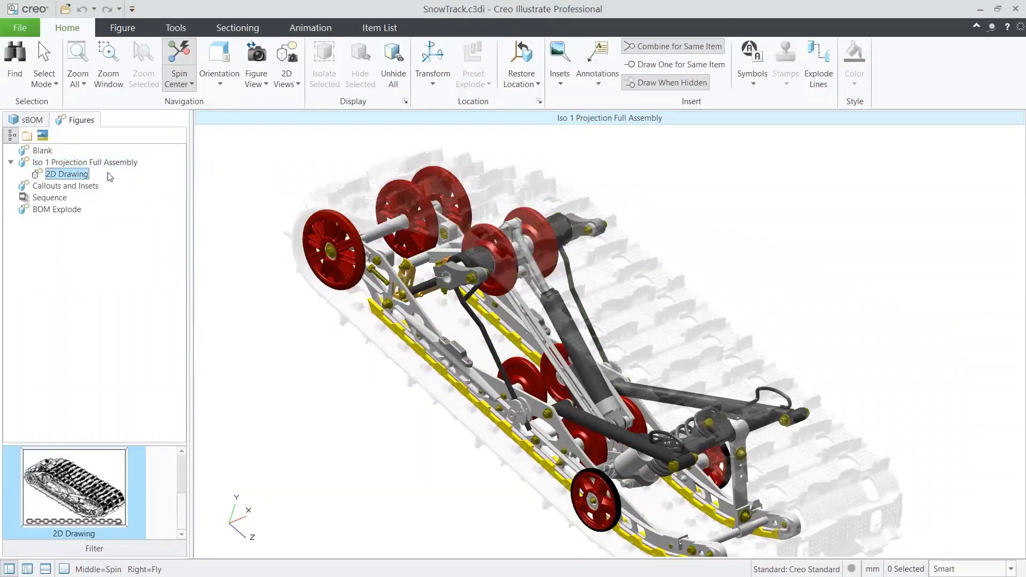
double_click(80, 177)
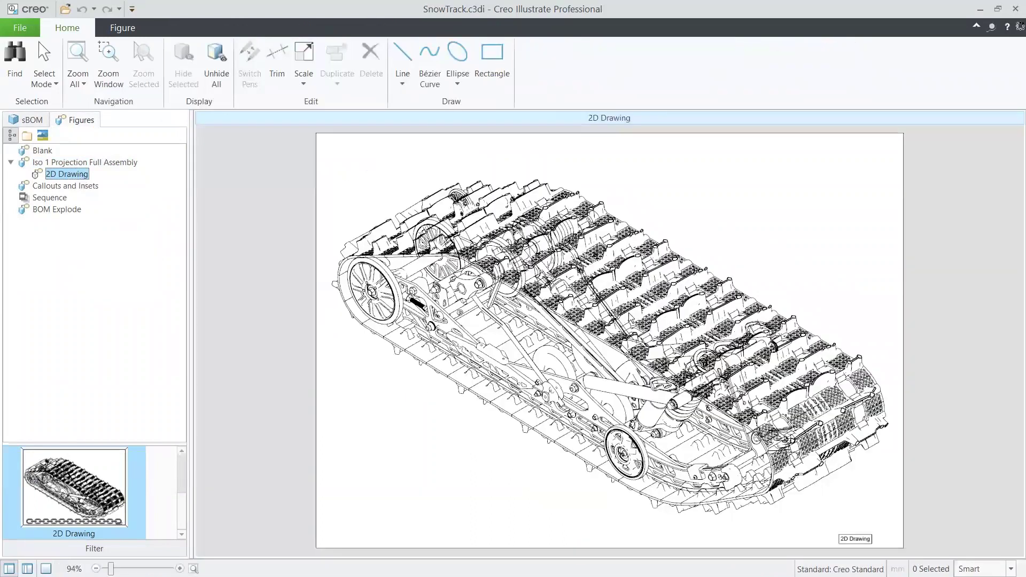
scroll(629, 318, up, 2)
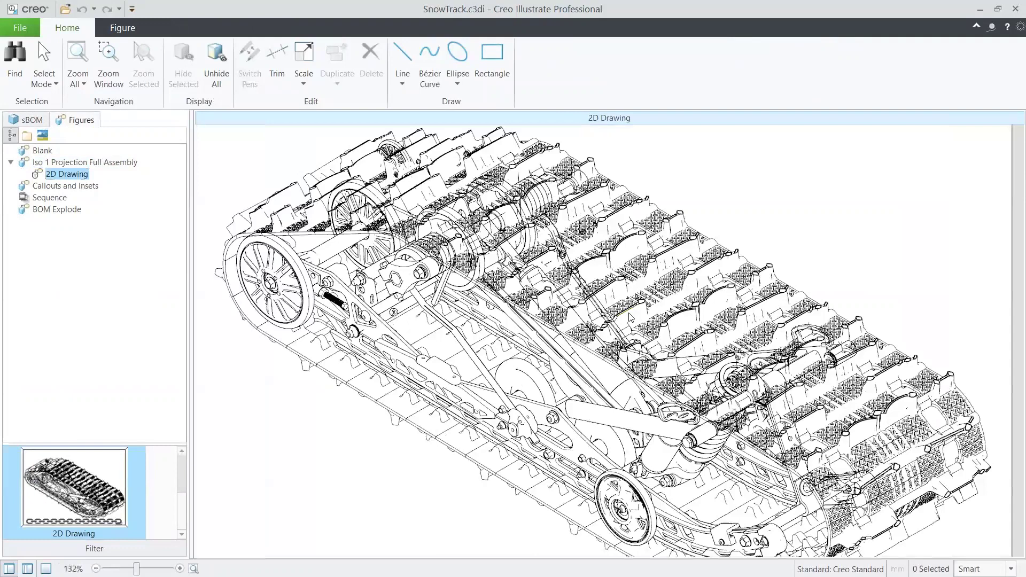
scroll(630, 317, up, 6)
scroll(630, 318, up, 4)
middle_drag(630, 317, 708, 194)
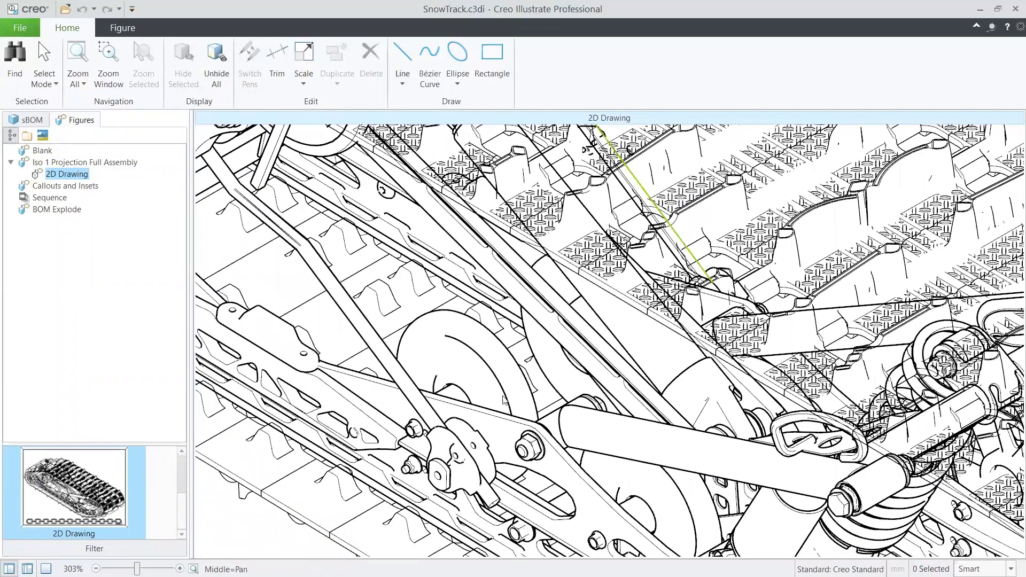
scroll(395, 465, up, 12)
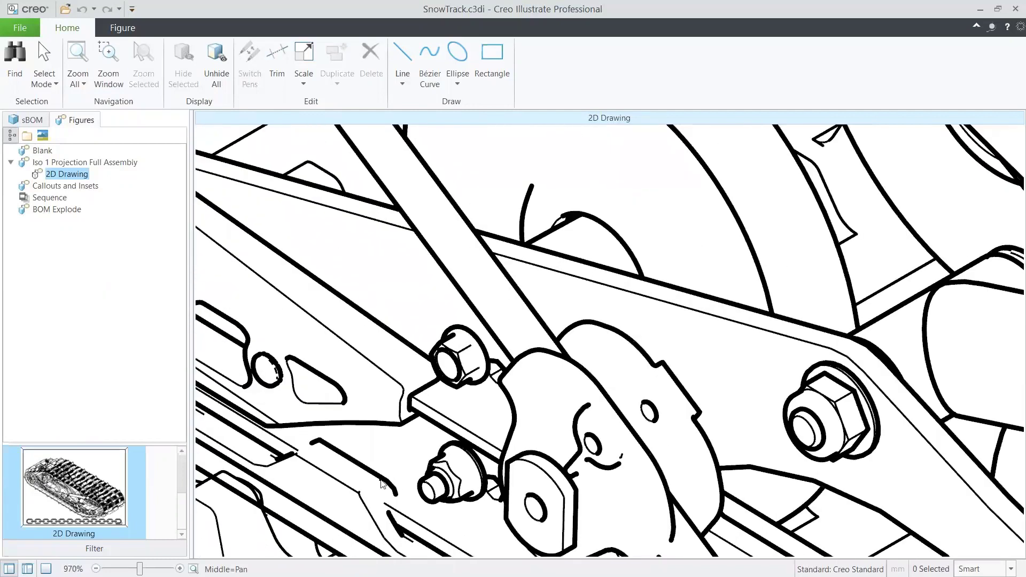
click(382, 483)
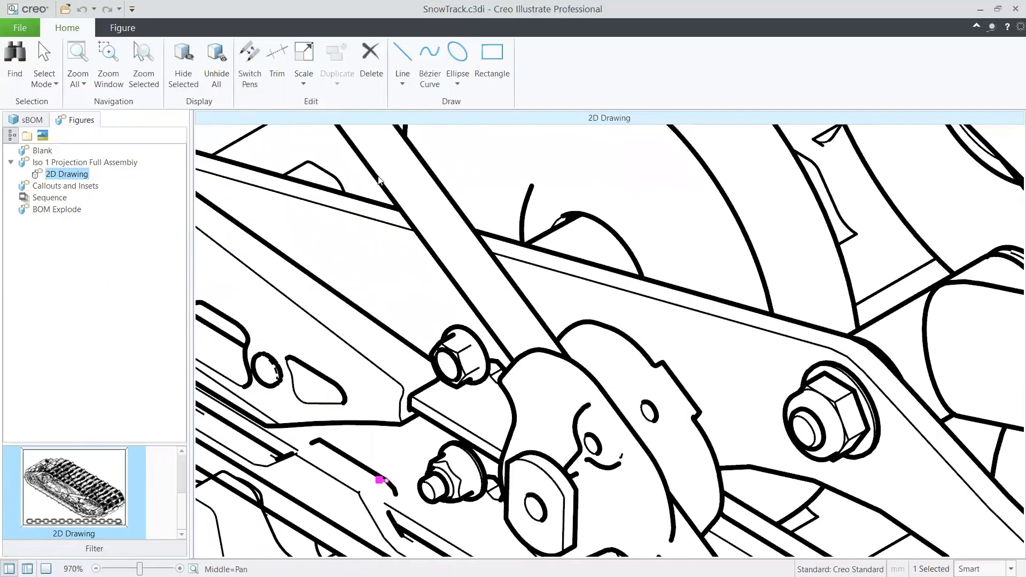
click(370, 60)
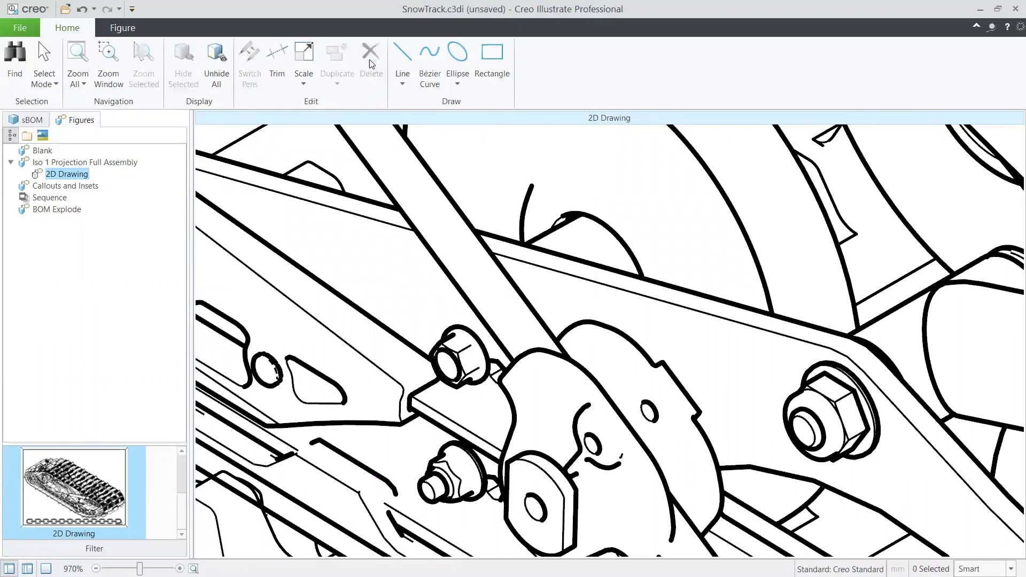
Step: In the Iso 1 Projection Full Assembly figure, move the front lower wheel together with its tire outward from the side rail
click(92, 166)
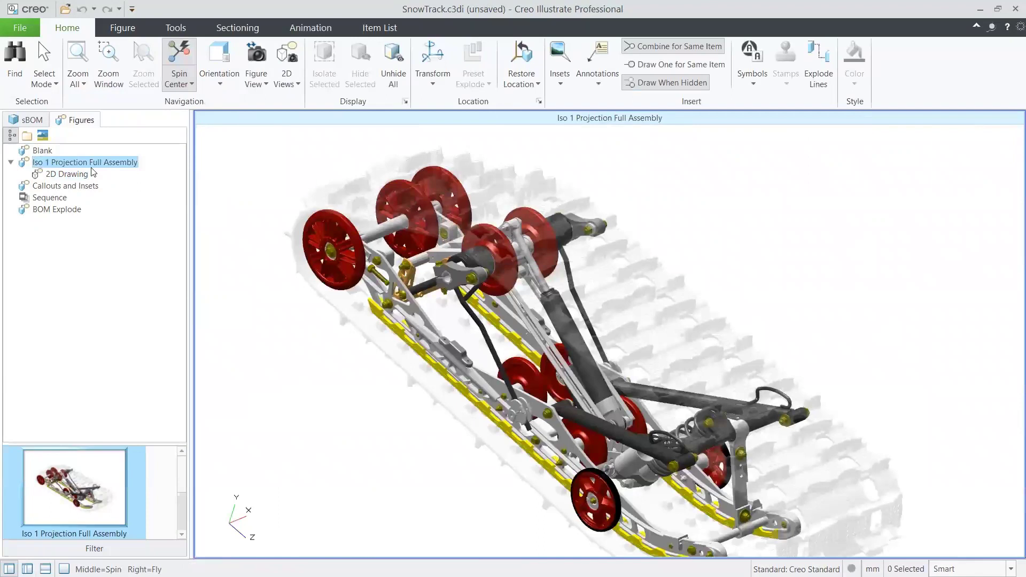
click(589, 485)
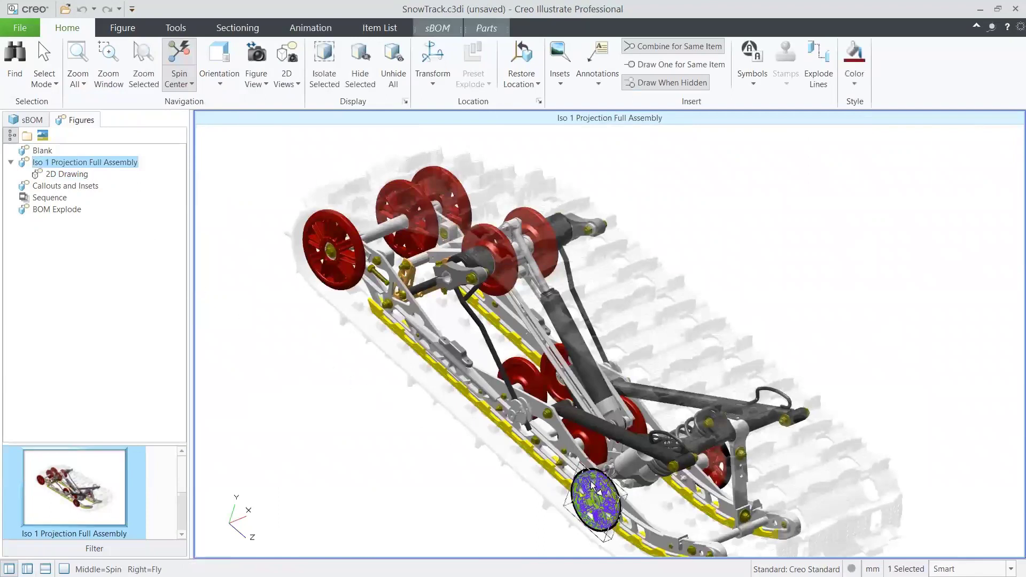
ctrl+click(599, 477)
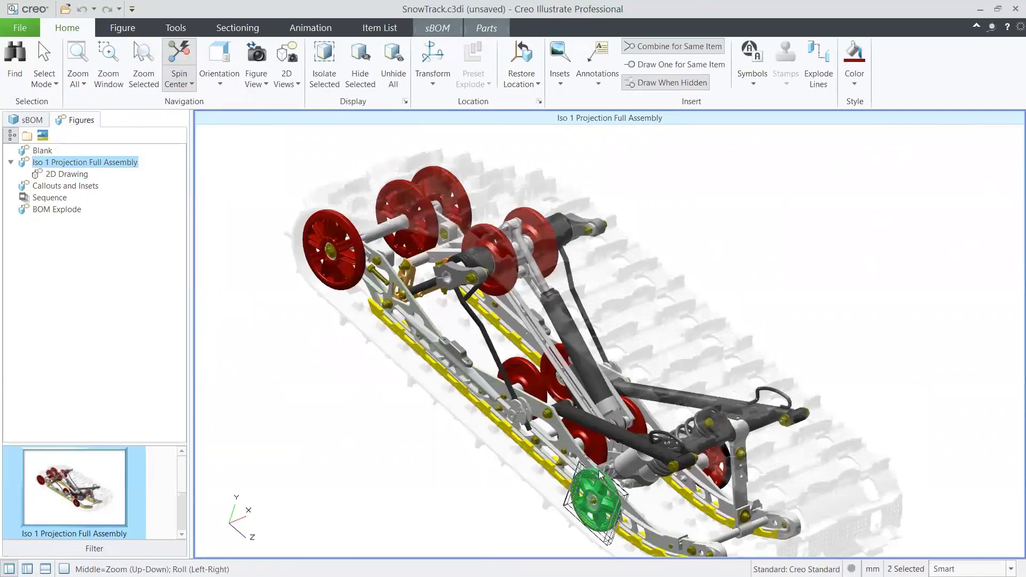
click(432, 78)
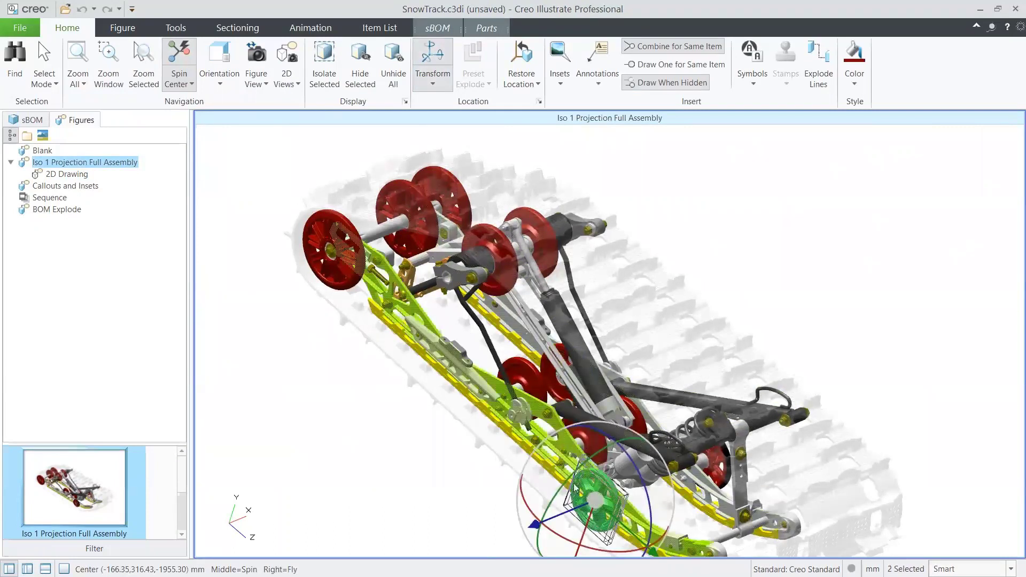
drag(576, 487, 505, 526)
click(468, 511)
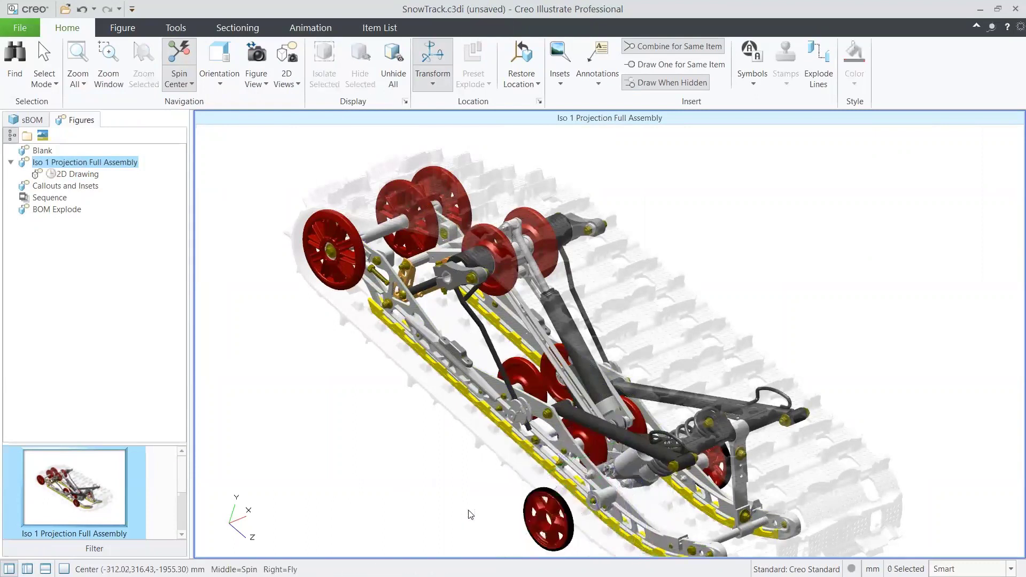
Step: Move the tire ring of the displaced front wheel further outward, separating it from the red wheel
click(558, 500)
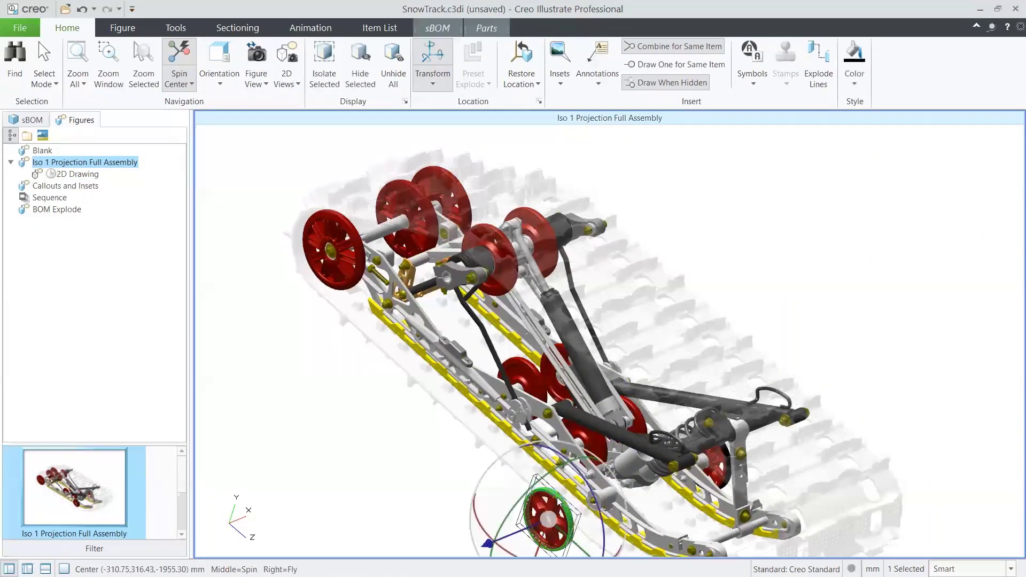
drag(489, 542, 456, 548)
shift+middle_drag(517, 460, 561, 386)
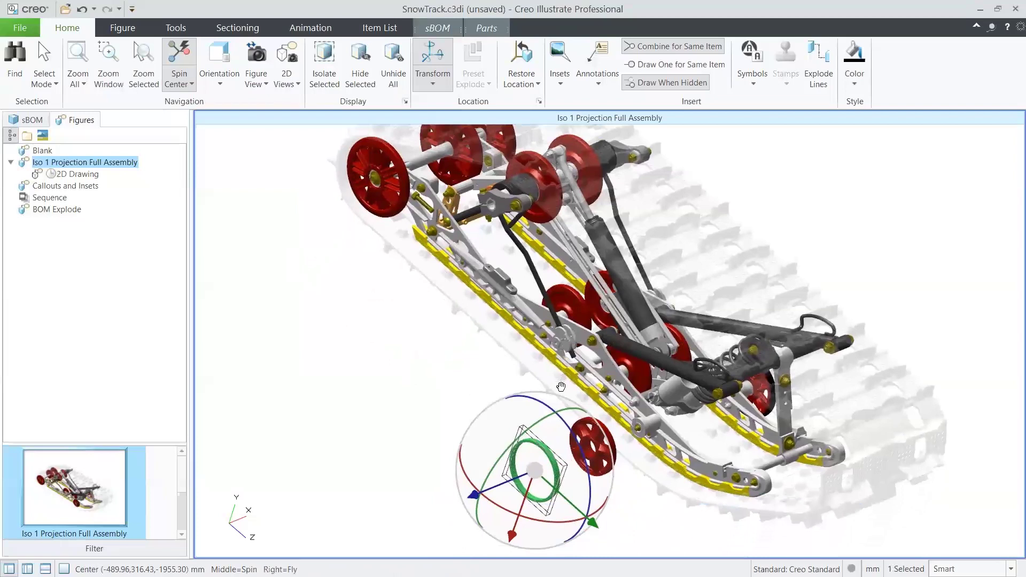
click(458, 391)
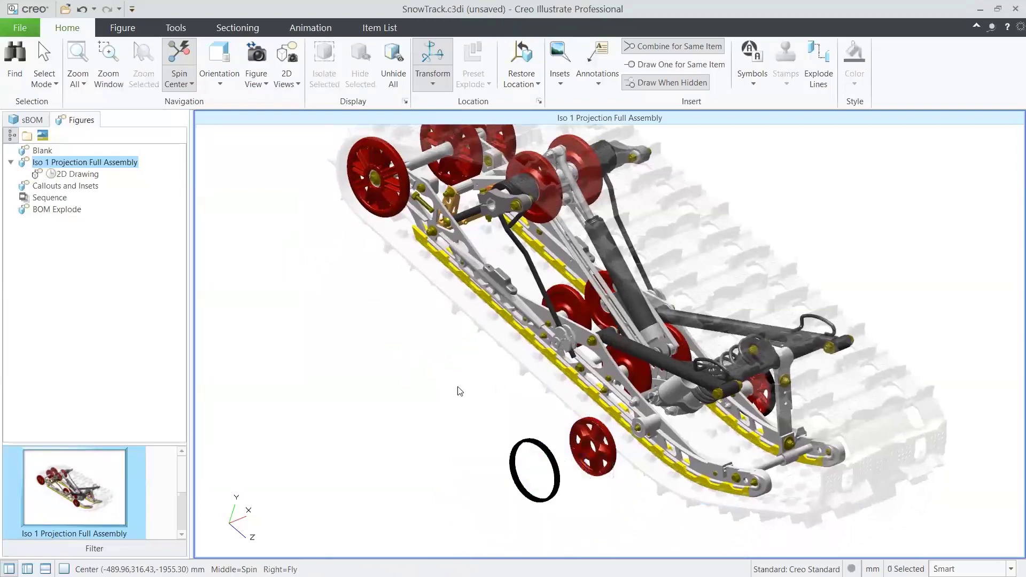
Step: Open and update the associated 2D Drawing figure, dismiss the update summary and examine the whole drawing
click(52, 177)
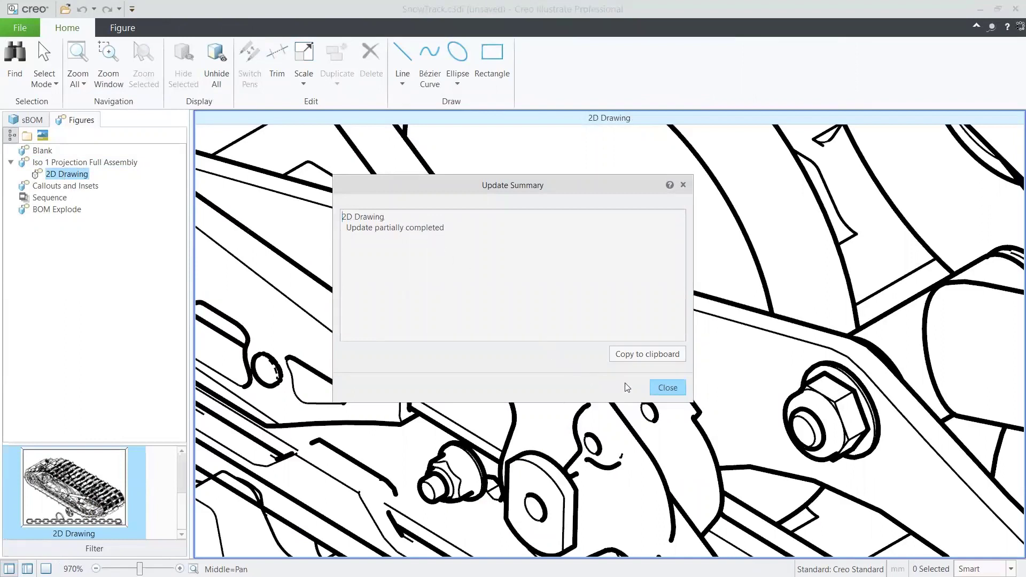
click(671, 386)
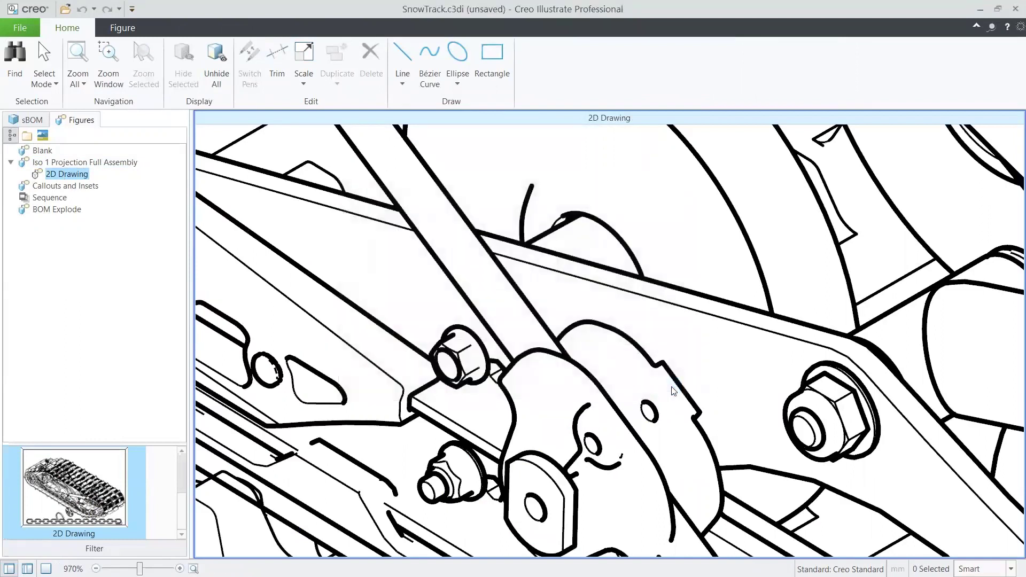
click(78, 72)
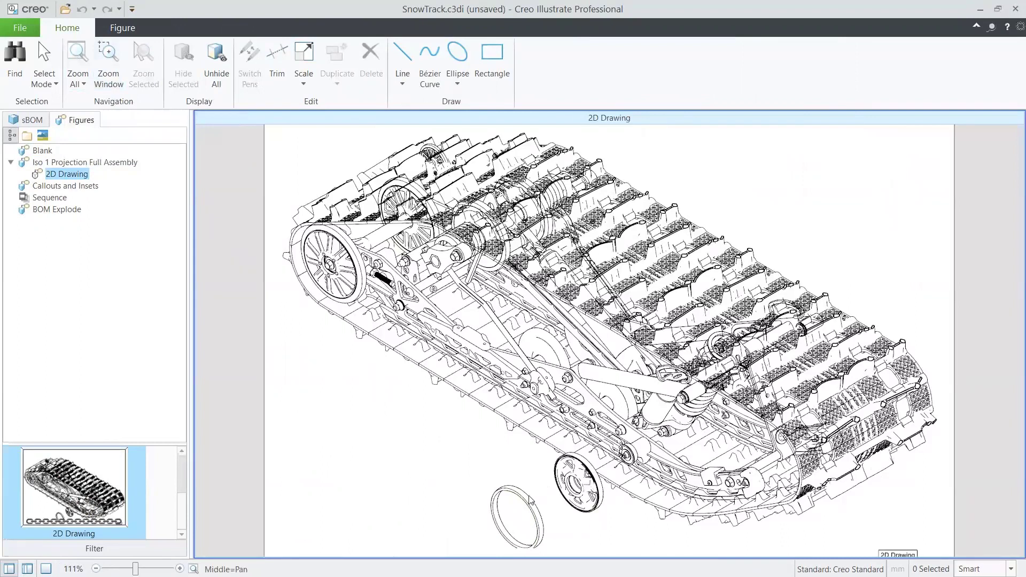
Step: Open the Callouts and Insets figure and check how selecting the side rail highlights it across the main view and both details
click(67, 186)
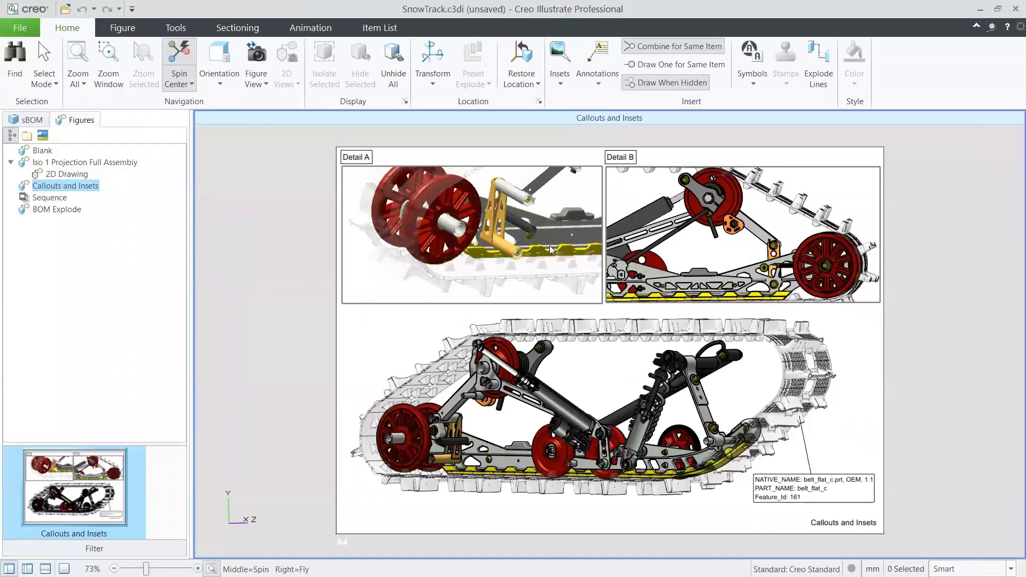
click(656, 271)
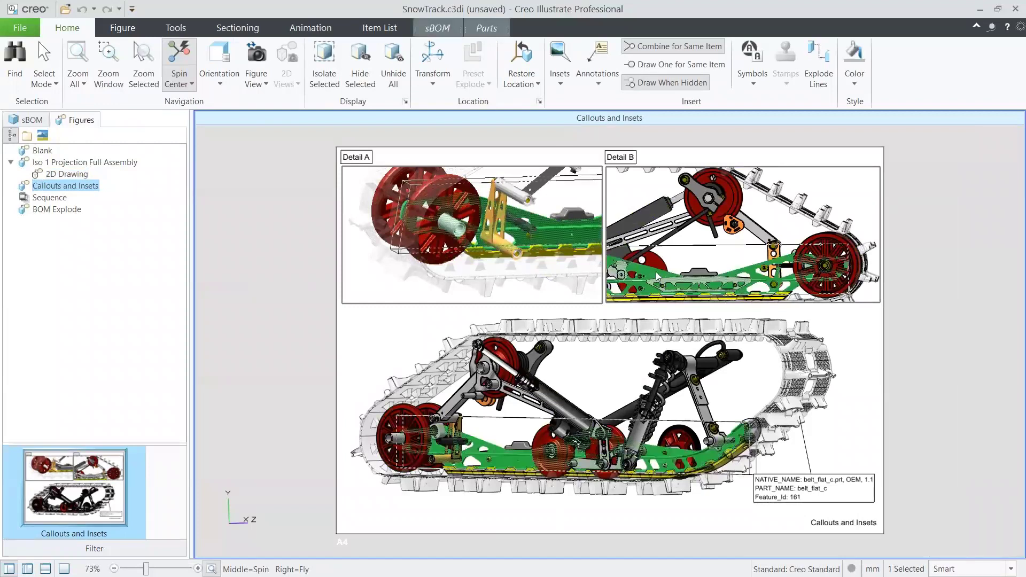
click(836, 330)
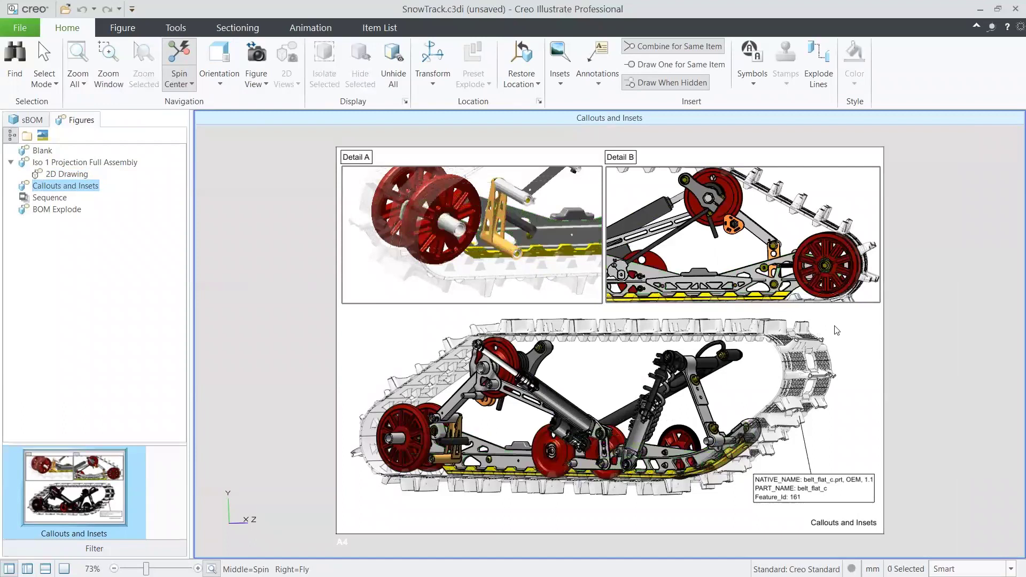
Step: Inspect the belt_flat_c note with leader and review the attributes of the belt part it points to
click(829, 480)
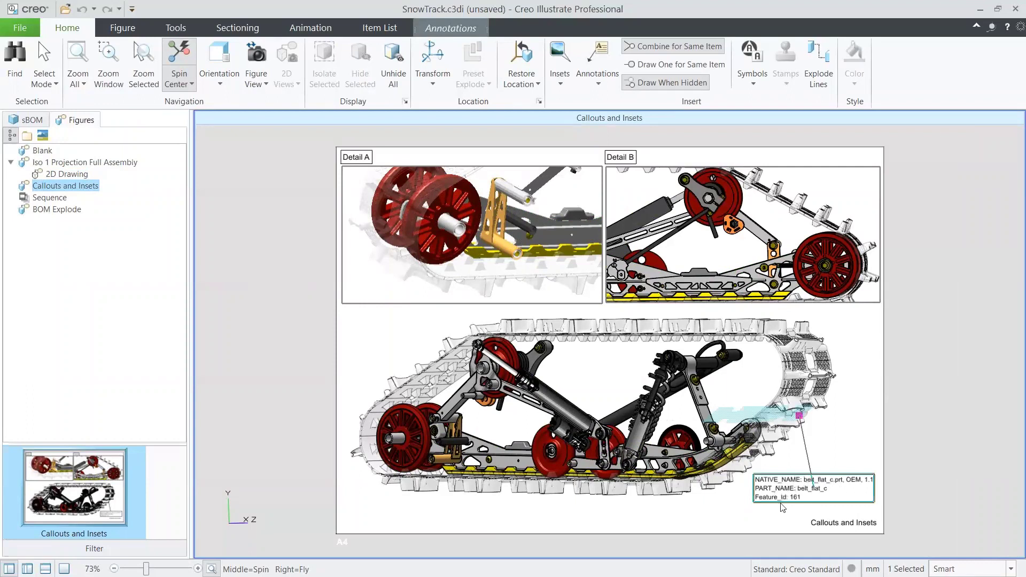
click(770, 416)
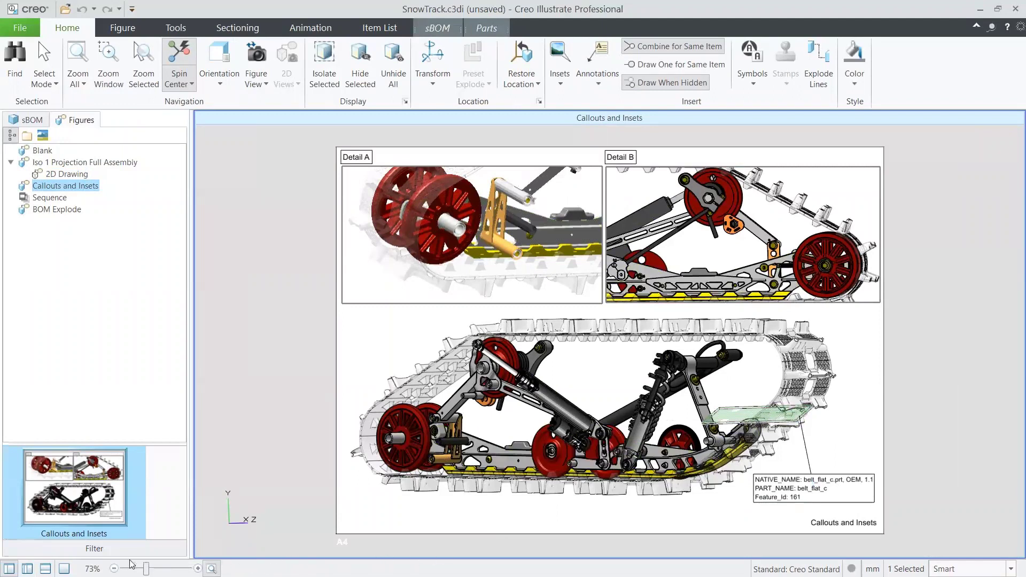
click(64, 568)
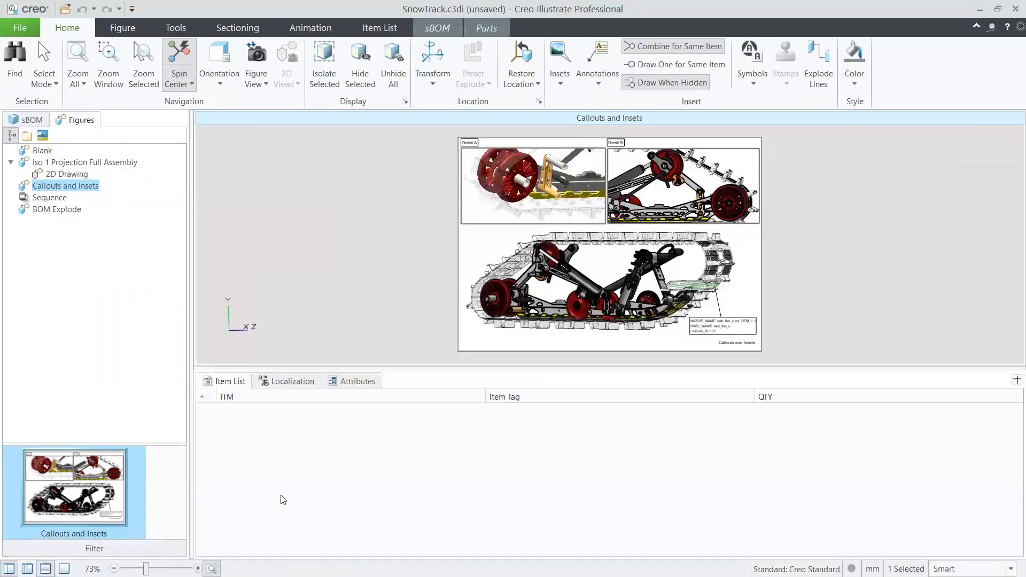
click(353, 384)
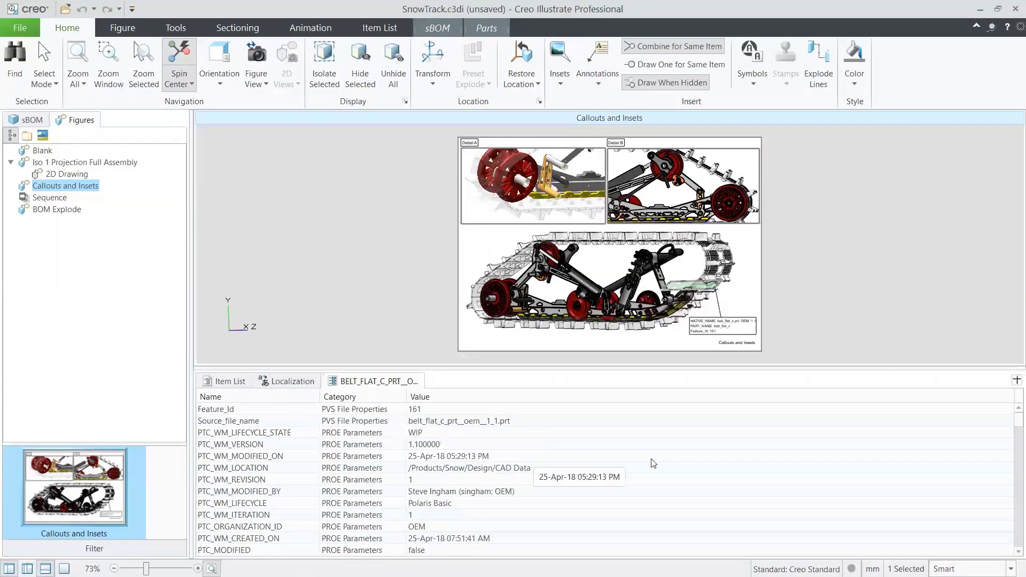
drag(1021, 426, 1018, 561)
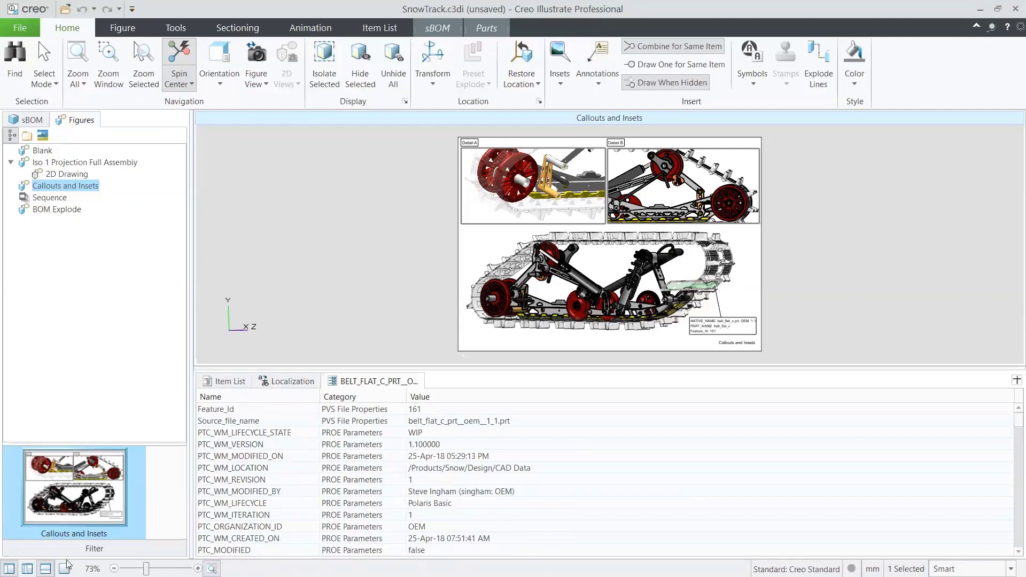
click(45, 568)
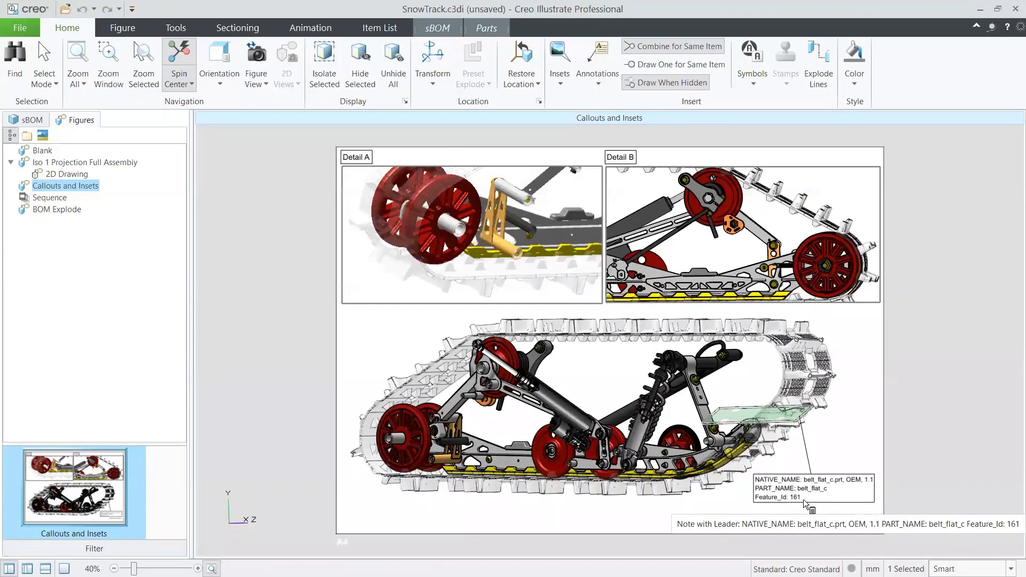
Step: Open the Sequence figure, play both of its steps in the sequence preview, inspect the model and close the preview
click(51, 198)
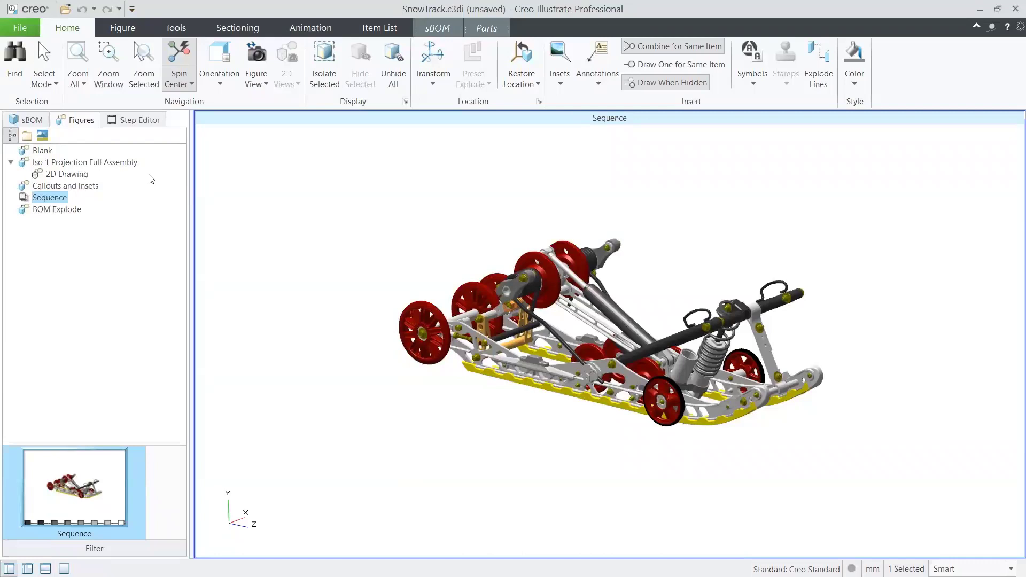
click(302, 33)
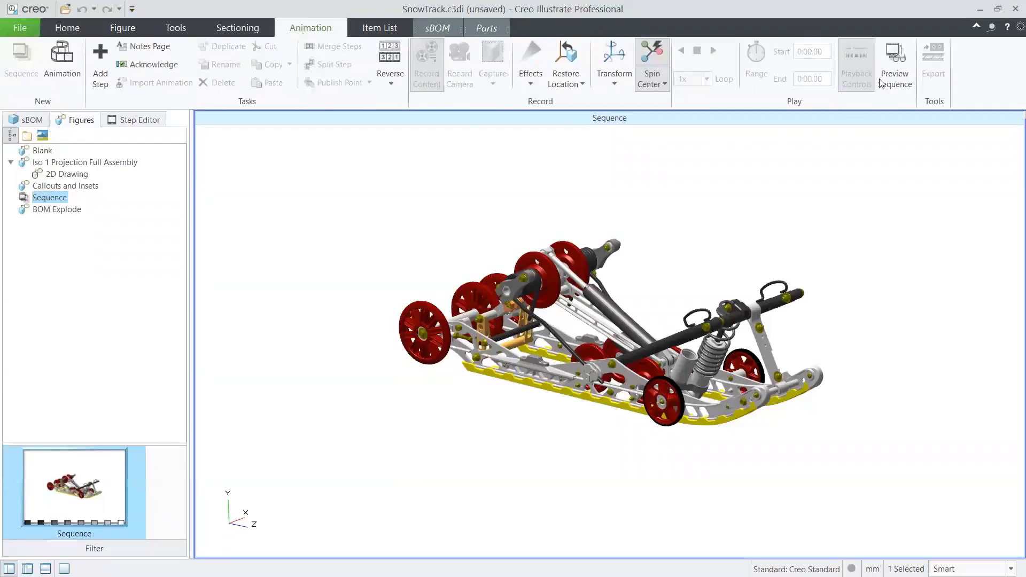
click(895, 64)
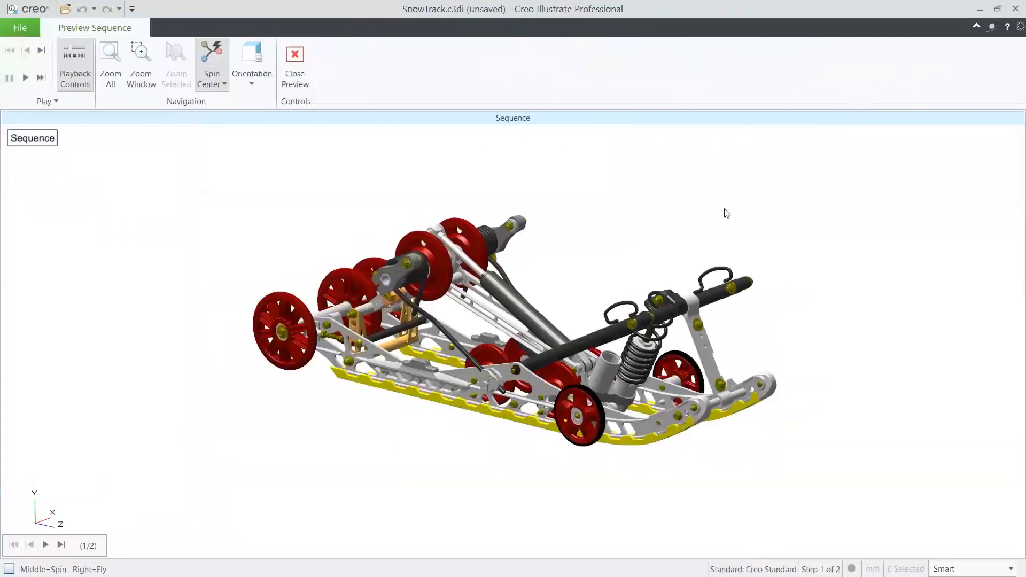
scroll(581, 292, up, 5)
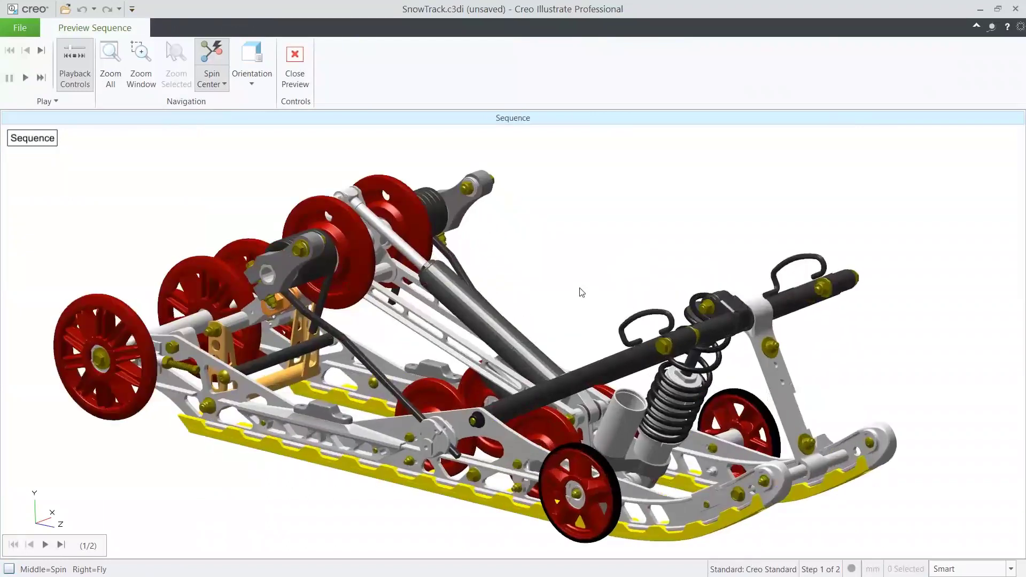
click(46, 548)
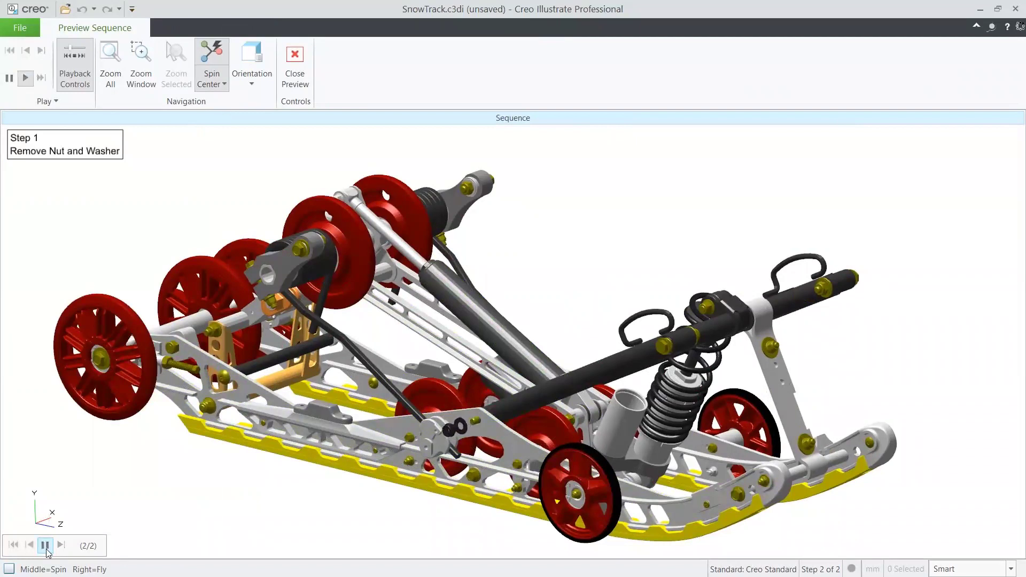
click(46, 549)
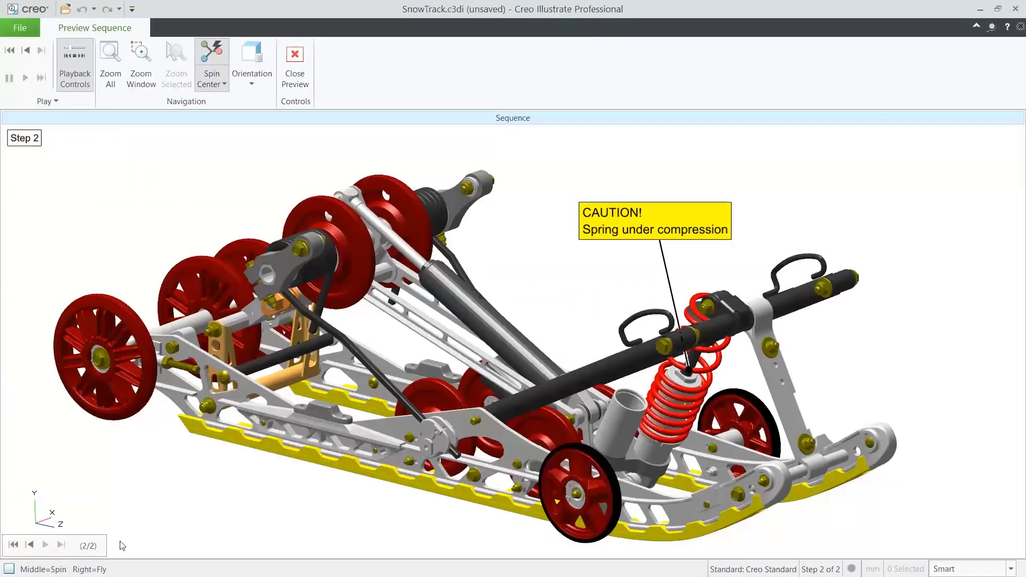
middle_drag(672, 442, 606, 458)
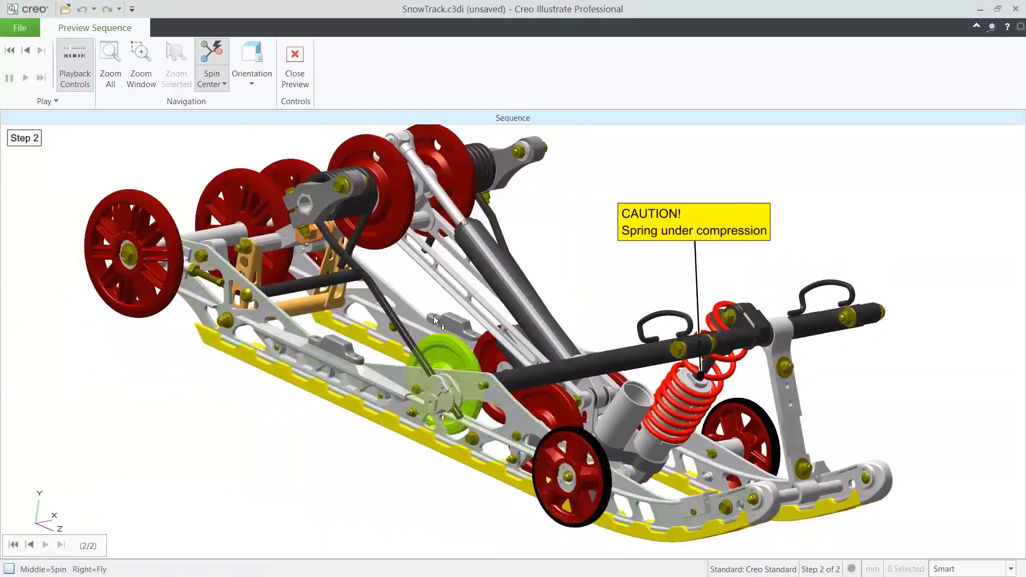
click(295, 84)
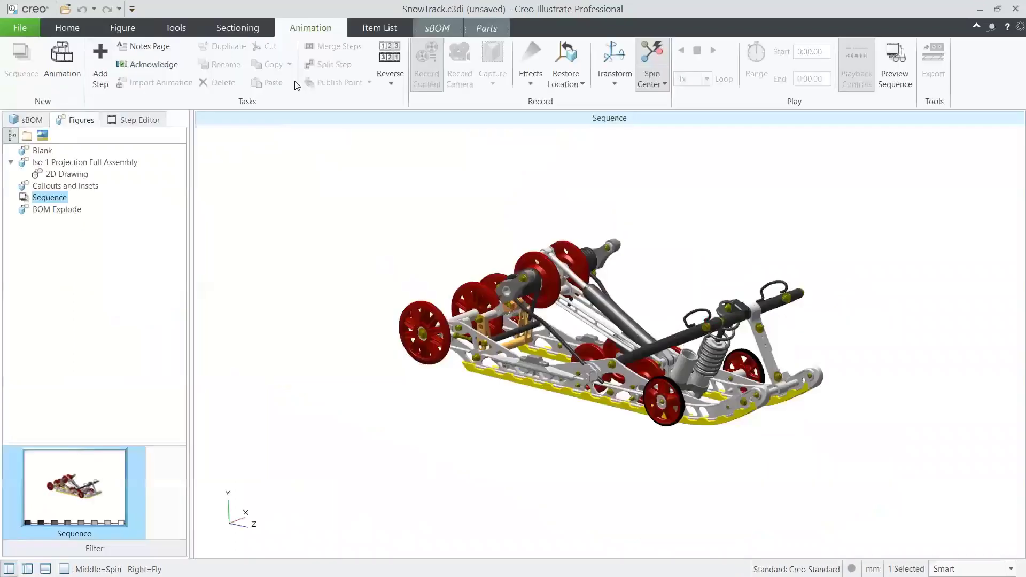
Step: Open Step 1 of the sequence for editing and expand the keyframe tracks of its first animated part, 7547793
click(141, 125)
click(88, 291)
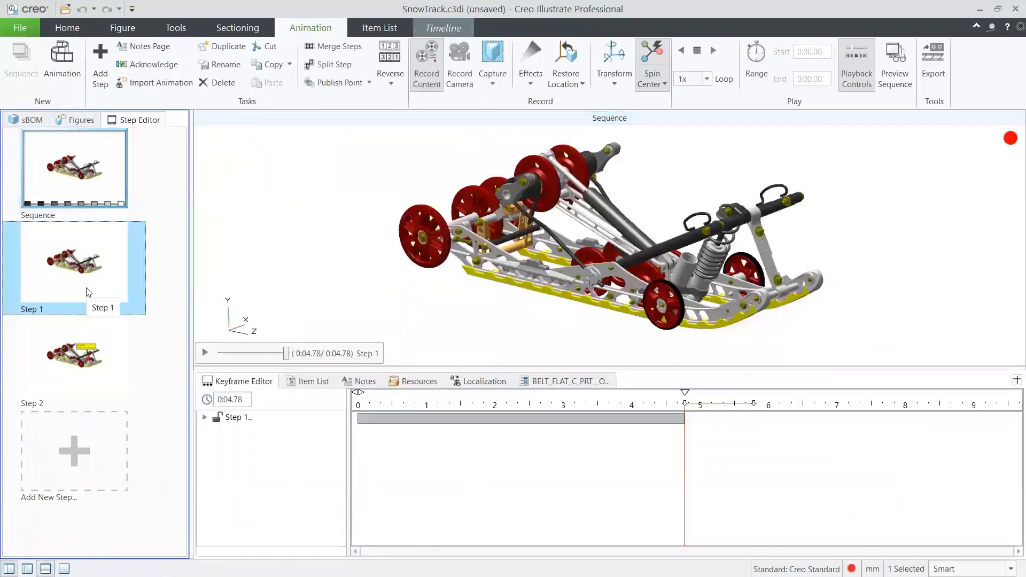
click(626, 255)
scroll(626, 254, up, 2)
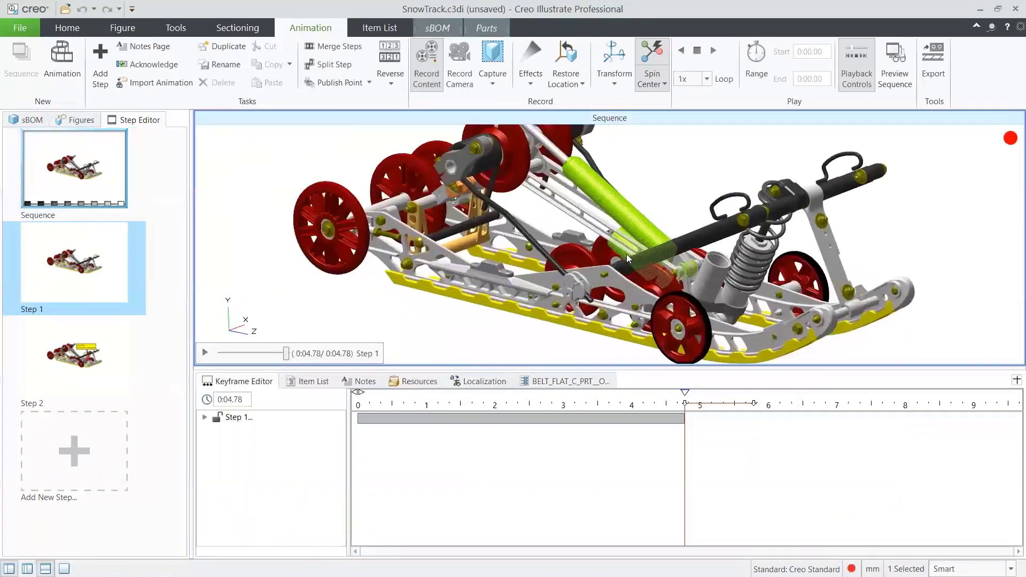
scroll(627, 254, up, 3)
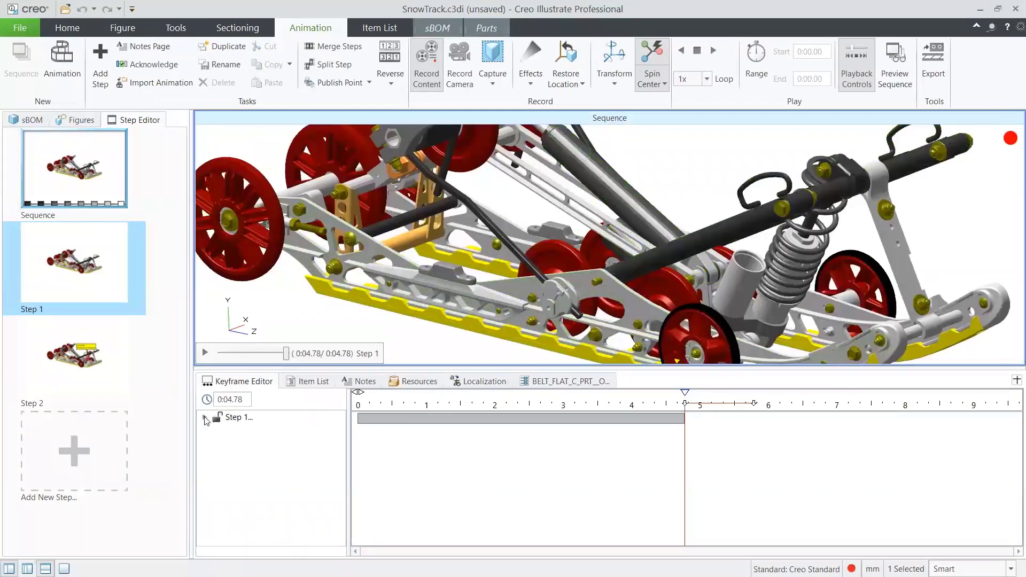
click(205, 418)
click(217, 429)
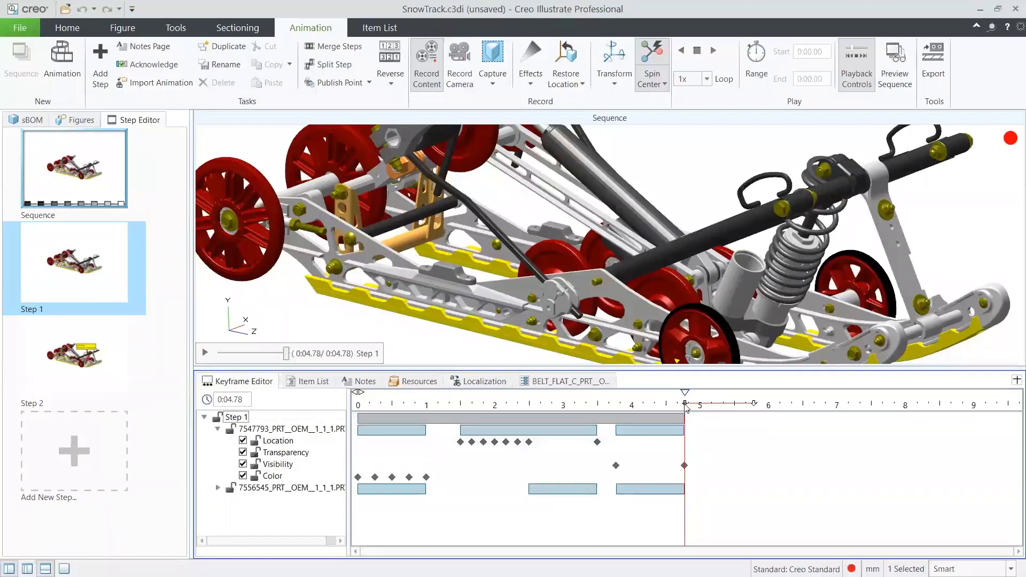
Step: Replay the Step 1 animation from time 0:00.00 and open Step 2 of the sequence
drag(686, 407, 353, 414)
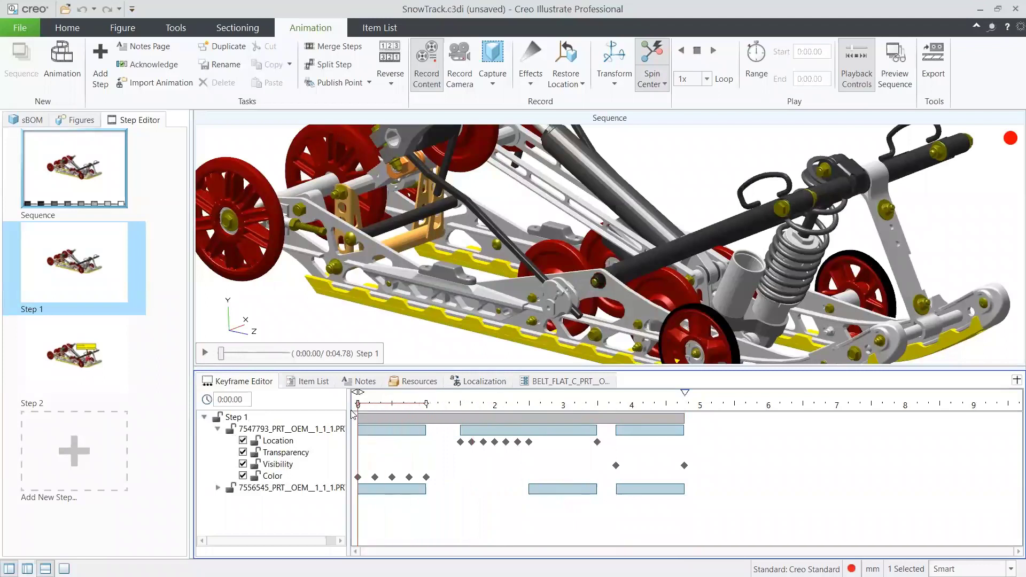
click(205, 354)
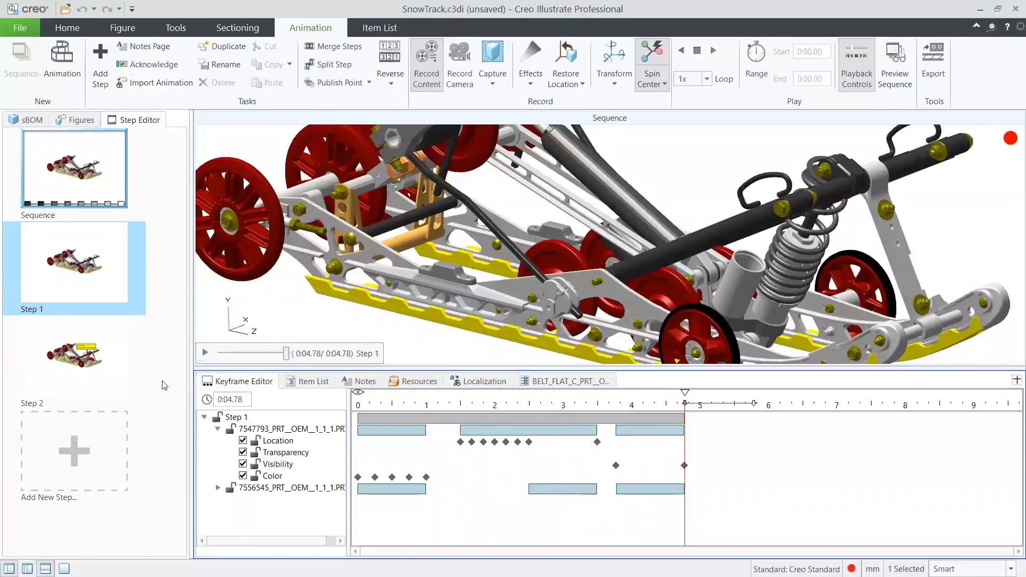
click(83, 368)
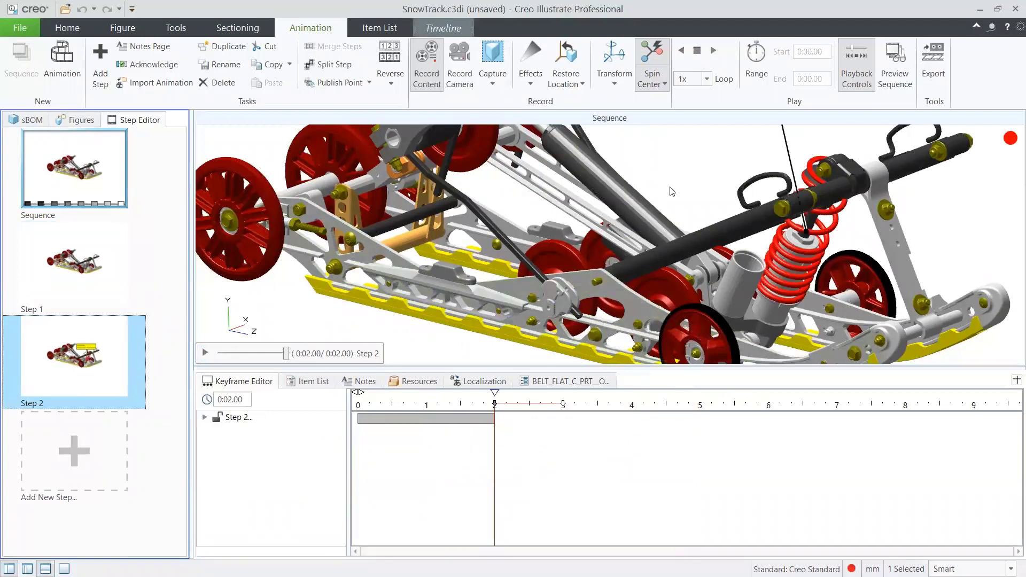
Step: Replay the Step 2 animation with its caution note in view and add a Step 3 to the sequence
shift+middle_drag(672, 191, 616, 284)
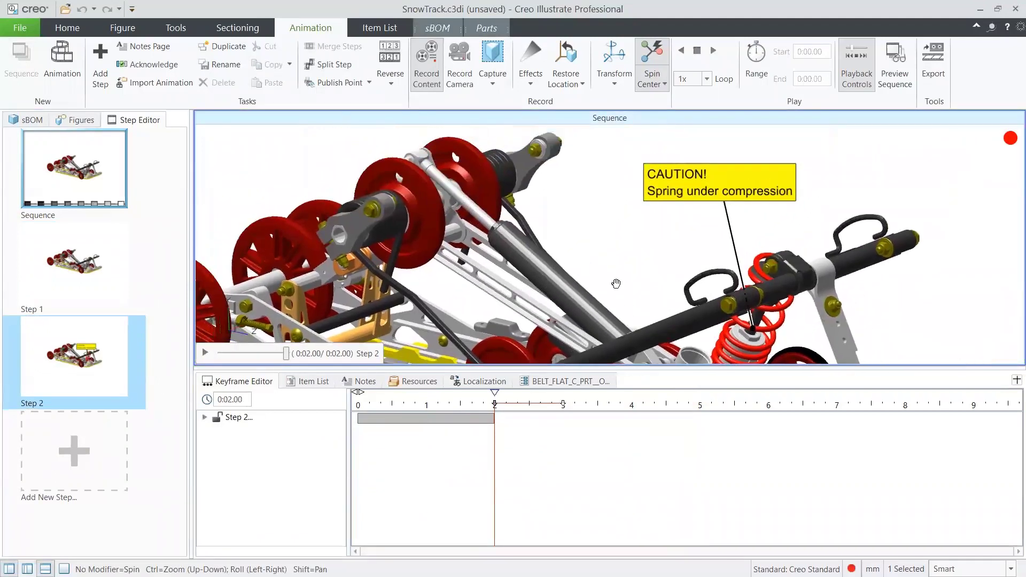
click(206, 354)
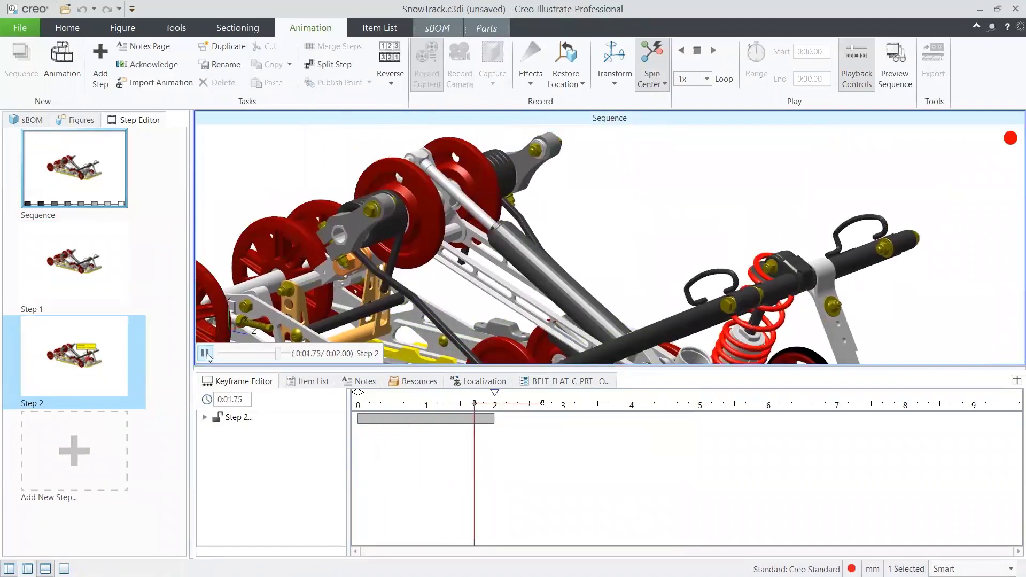
click(83, 452)
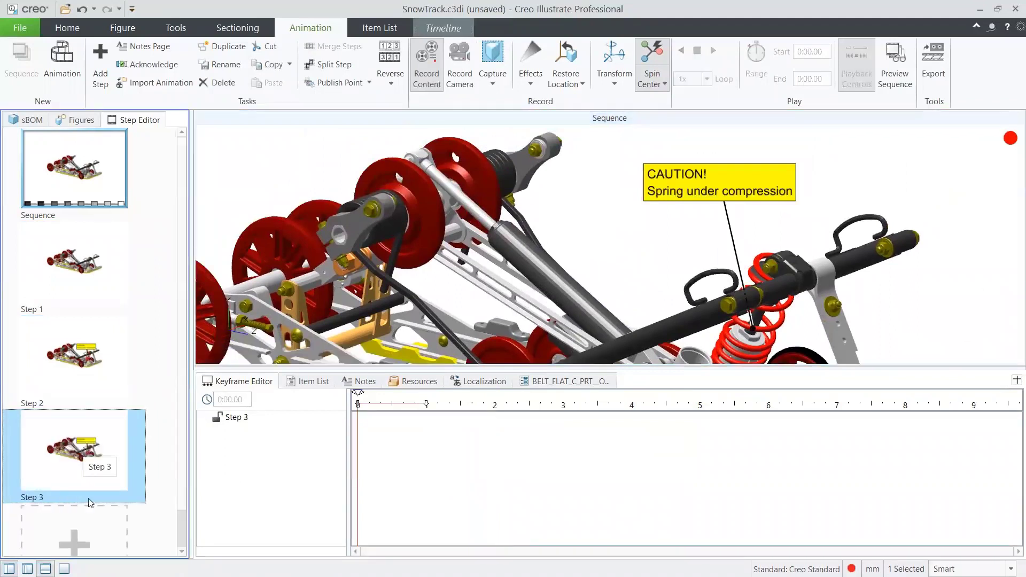
Step: Apply a Fade Out effect to the "CAUTION! Spring under compression" note in Step 3
click(694, 196)
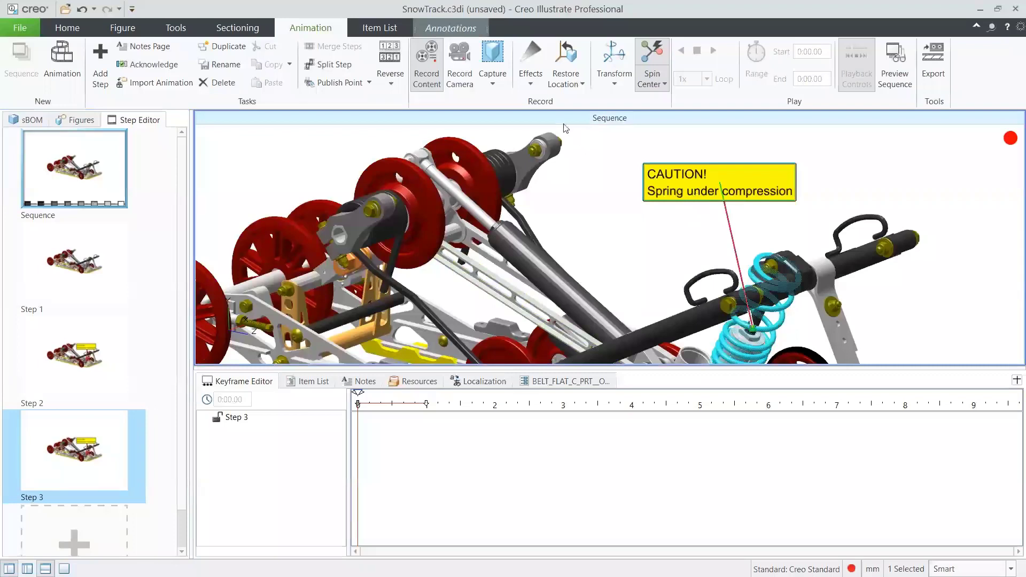
click(532, 84)
click(551, 141)
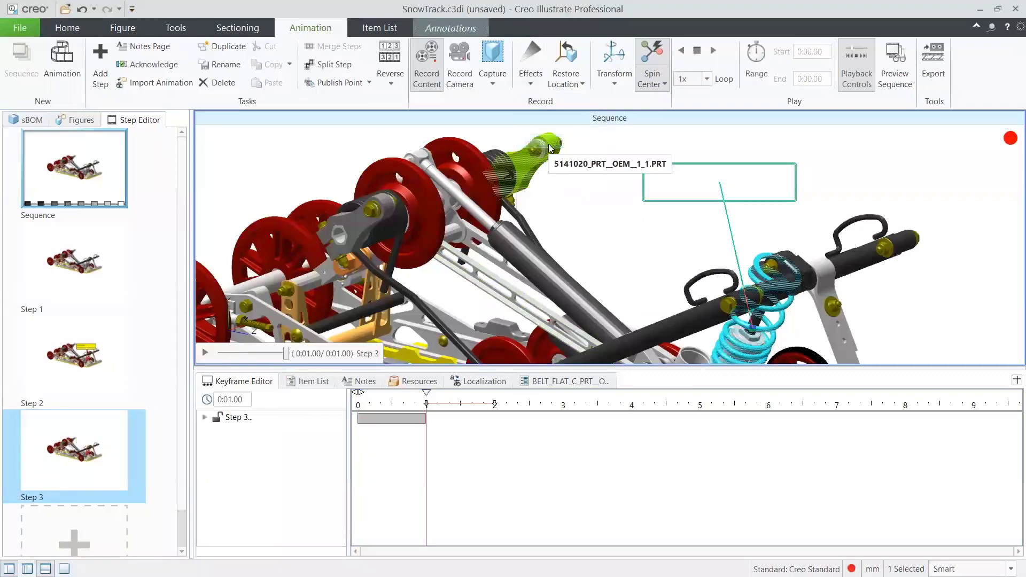
click(832, 169)
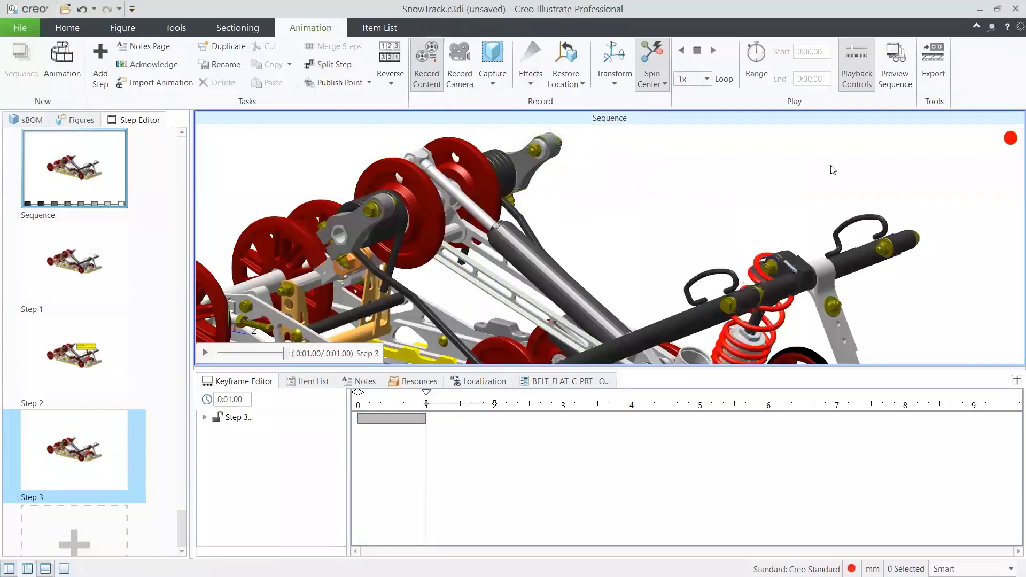
Step: Apply a red Color effect in Step 3 to the bolt on the bracket beside the spring
click(834, 309)
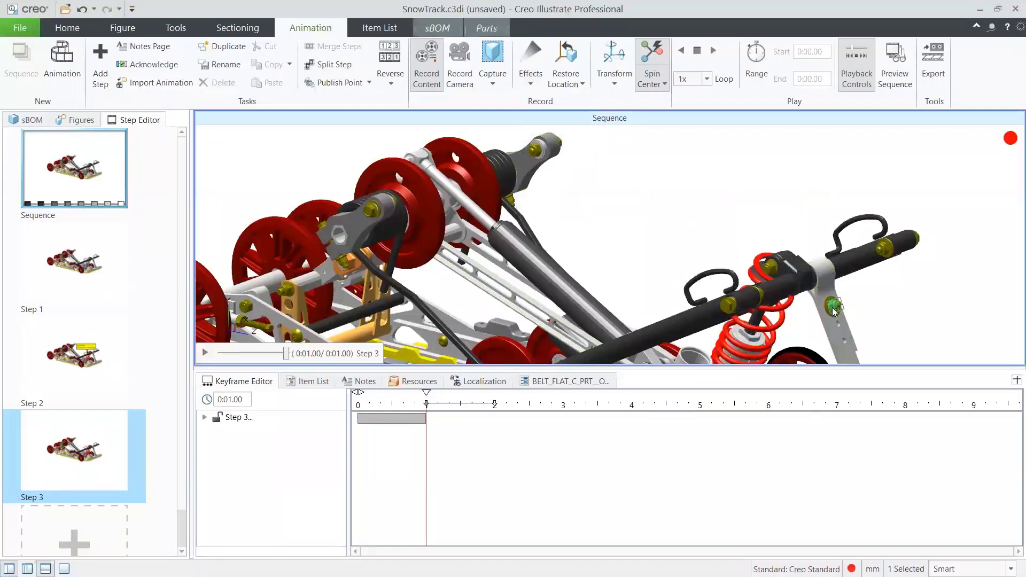
click(532, 84)
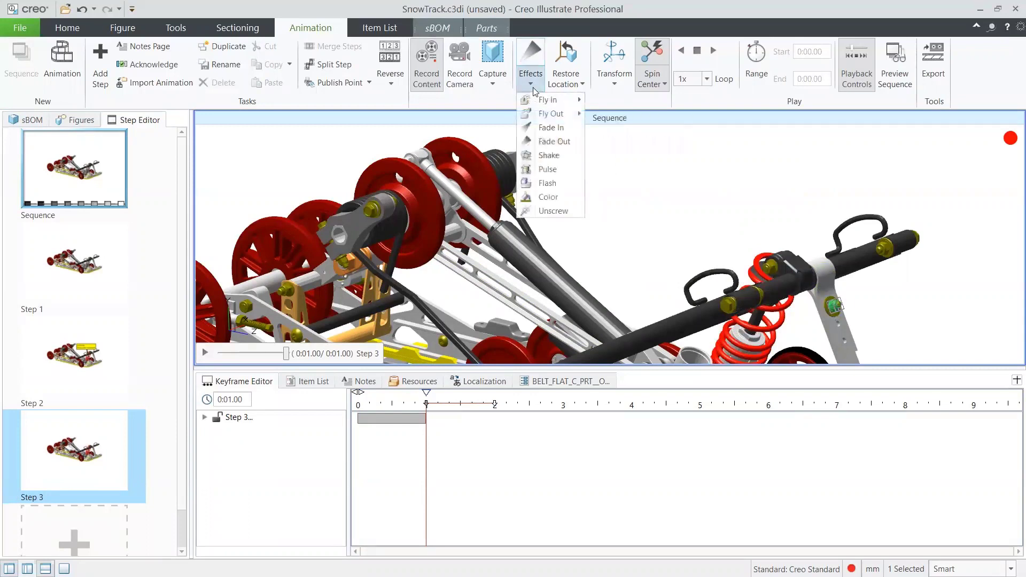
click(548, 198)
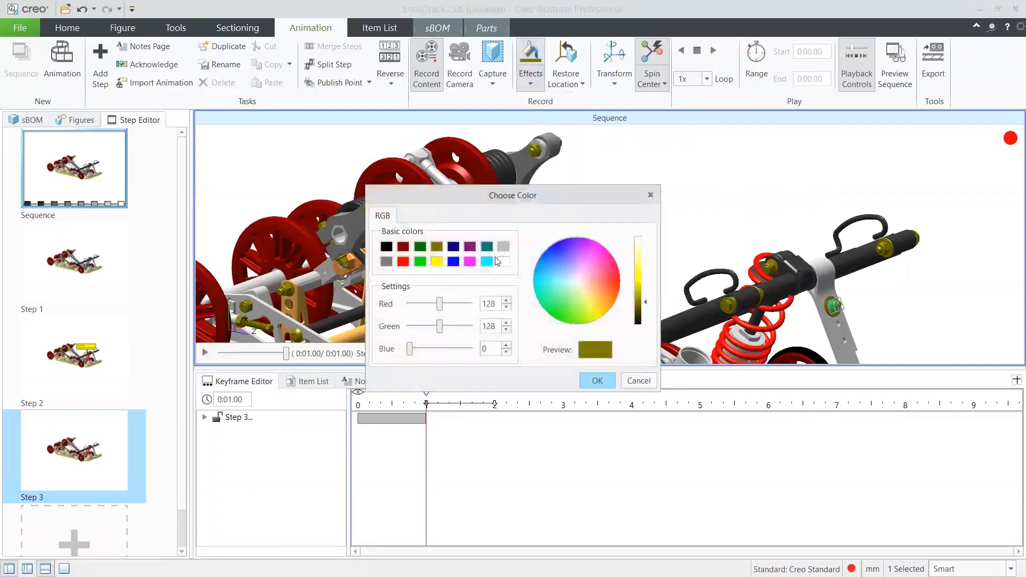
click(403, 262)
click(597, 379)
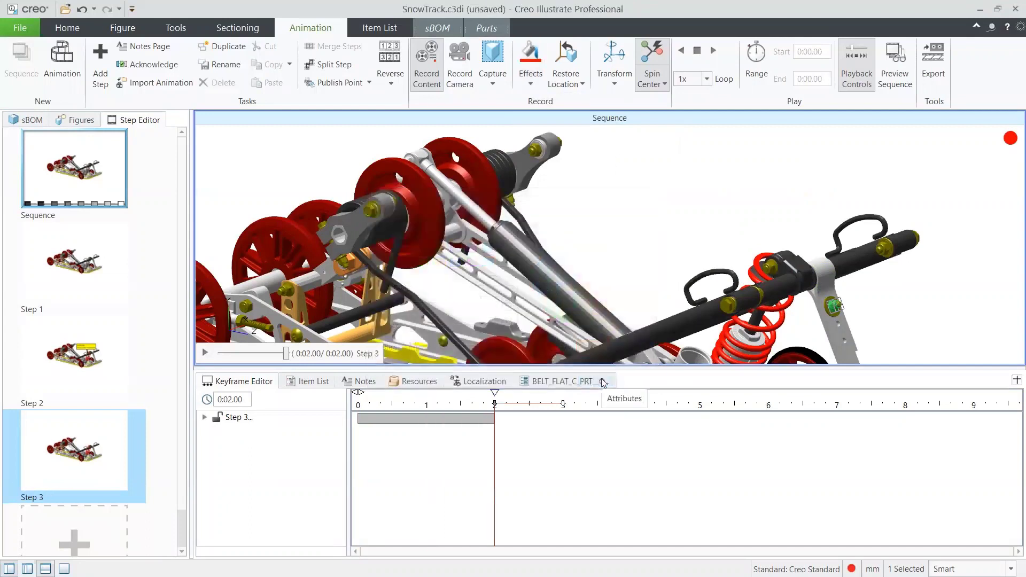
Step: Expand the Step 3 tracks in the keyframe editor, deselect the bolt and replay the Step 3 animation
click(205, 419)
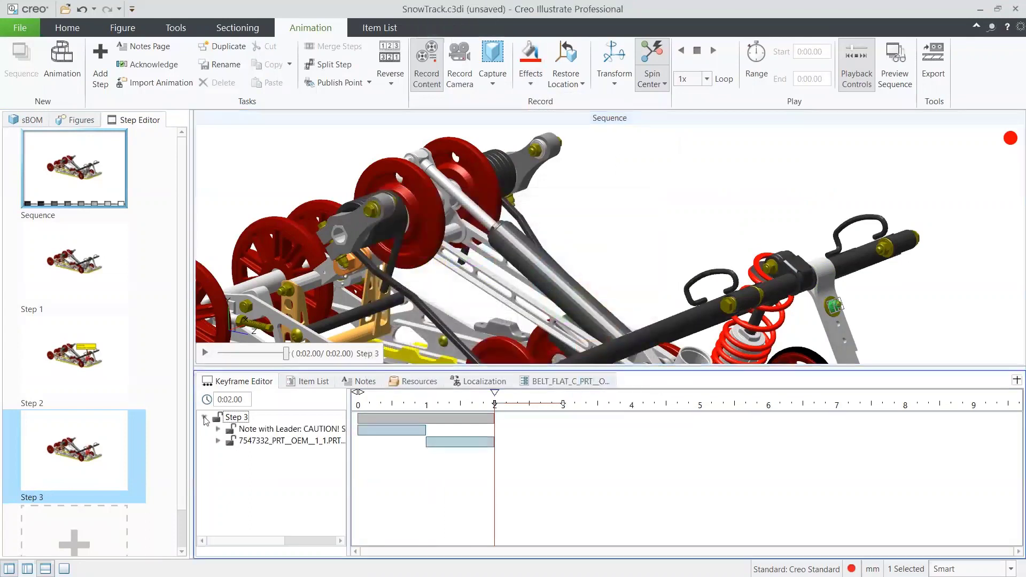
click(640, 257)
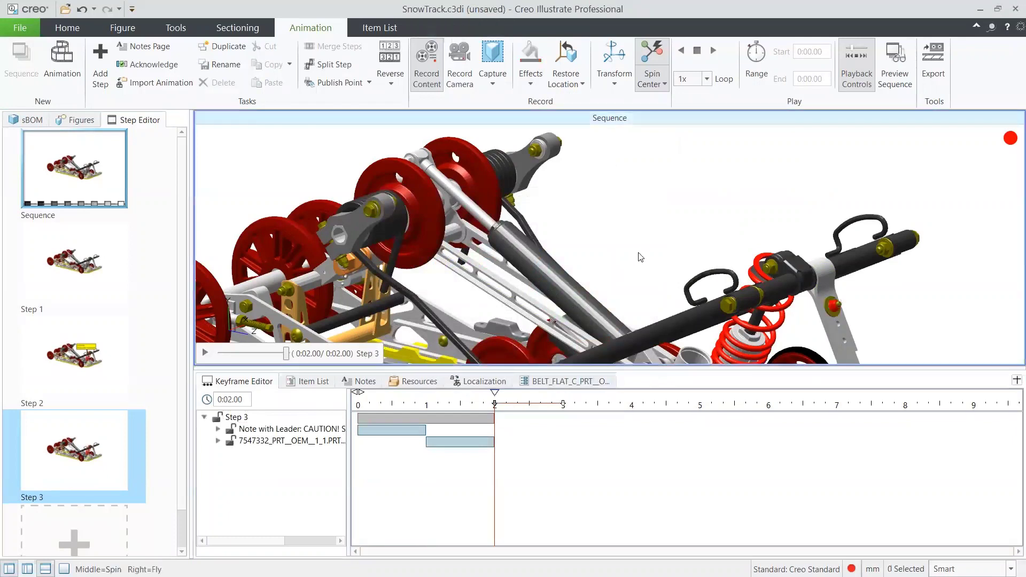
click(206, 354)
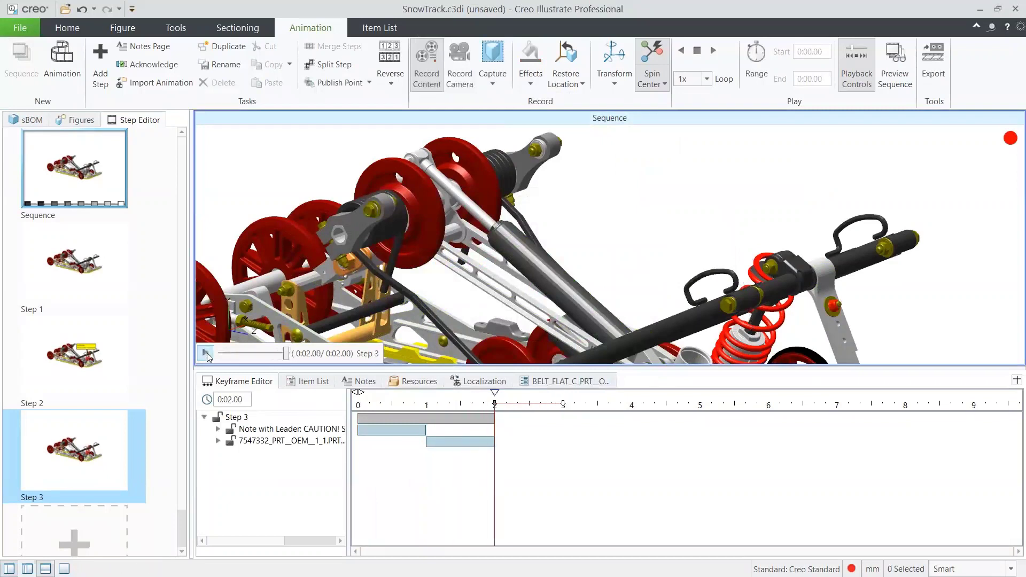
Step: Open the BOM Explode figure and hide the item list so the exploded view fills the workspace
click(79, 120)
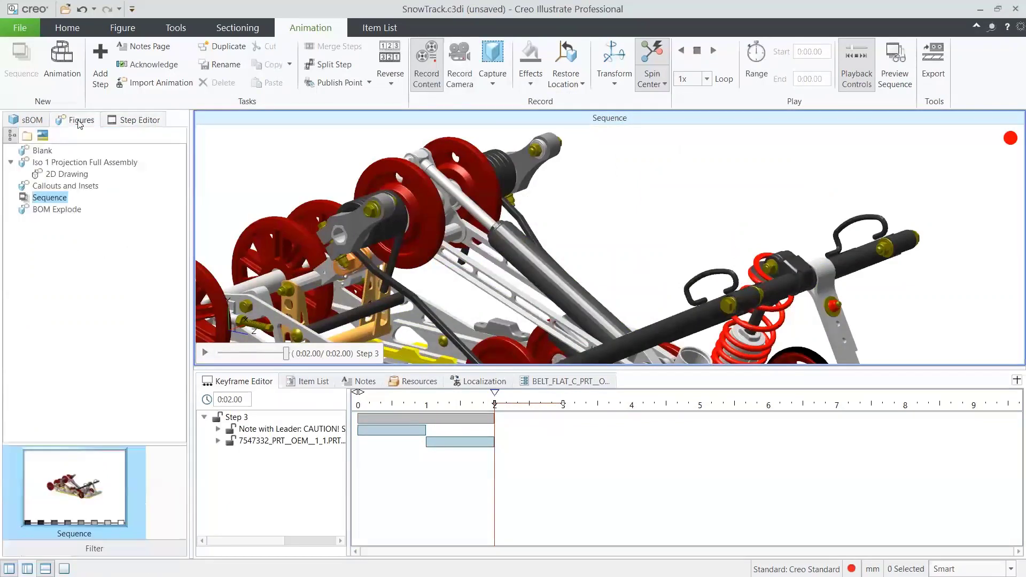
click(62, 210)
double_click(57, 209)
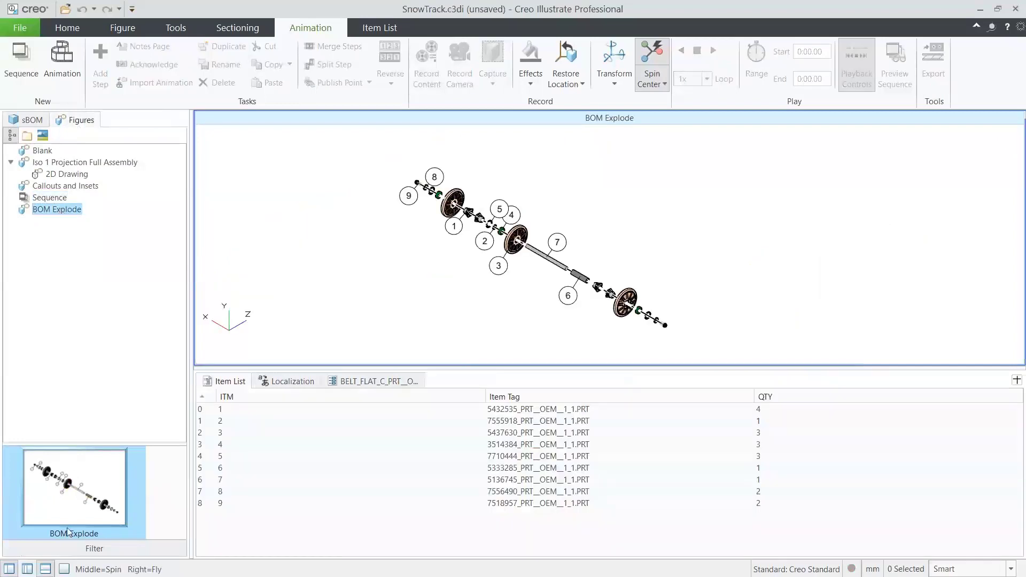
click(45, 569)
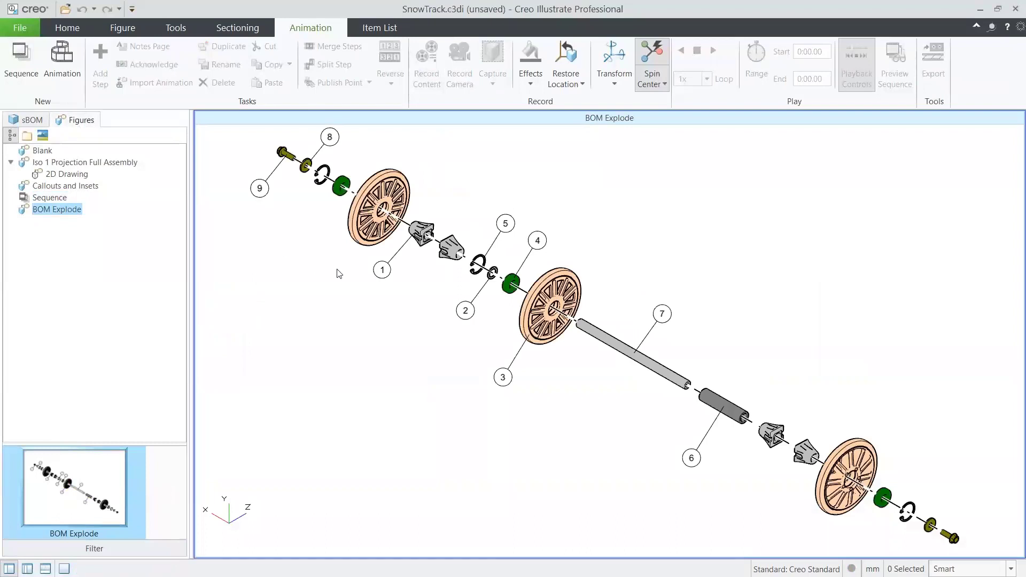
Step: Select callouts 1, 2, 3 and 4 one after another to highlight the parts they reference
click(382, 271)
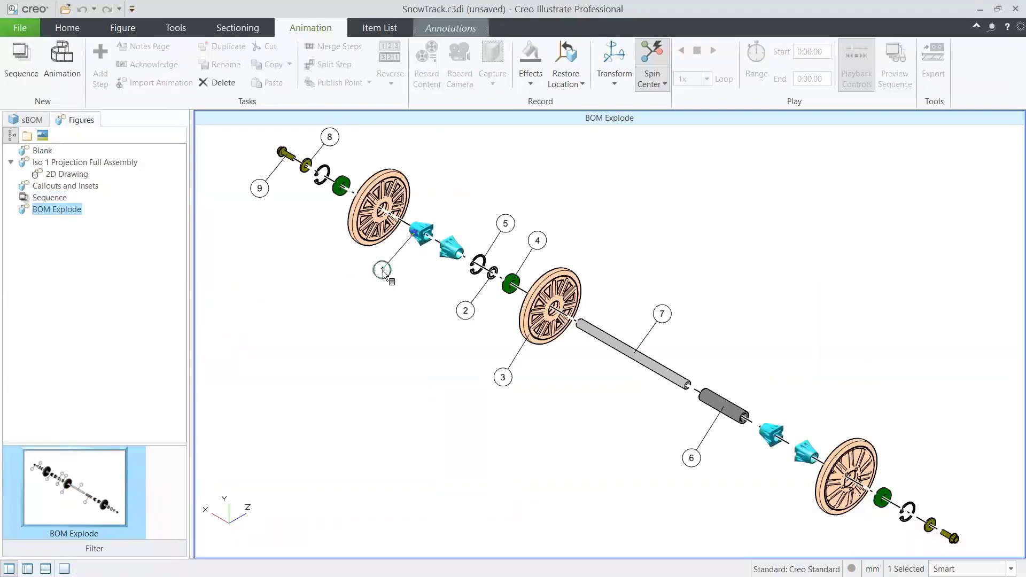
click(471, 312)
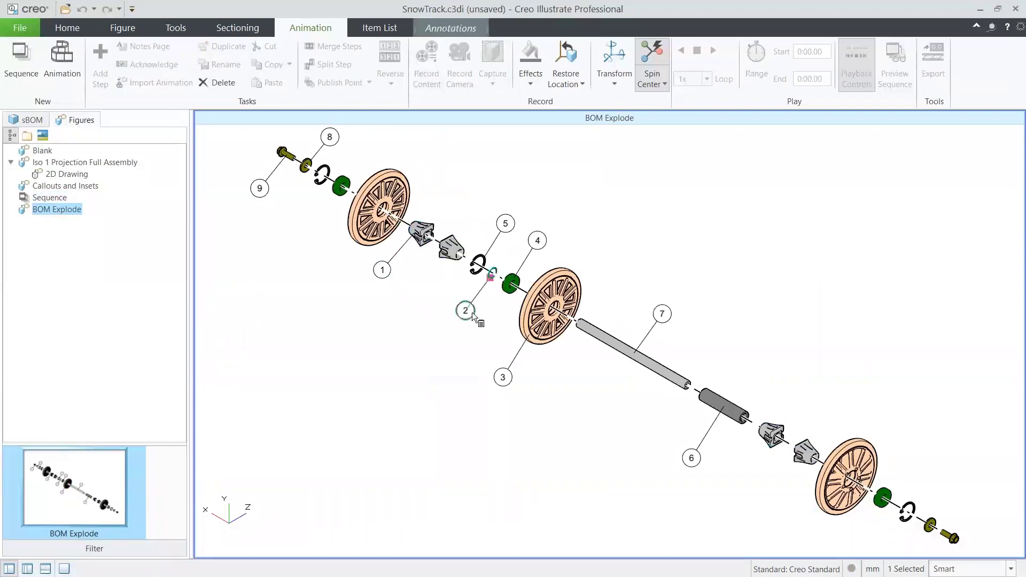
click(502, 377)
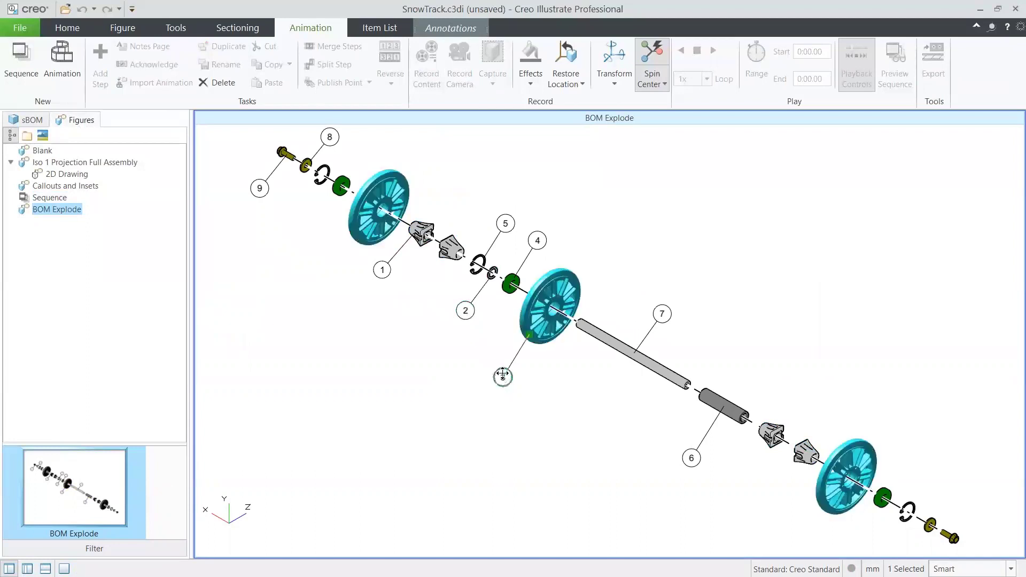
click(537, 244)
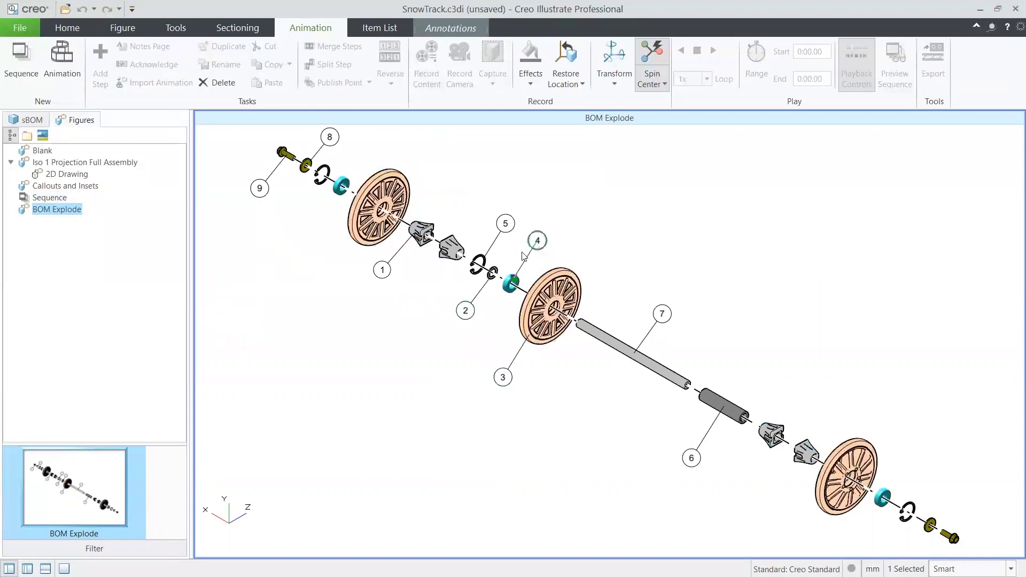
Step: Show the item list again and select items 2, 6 and 8 in turn to locate their callouts and parts
click(44, 569)
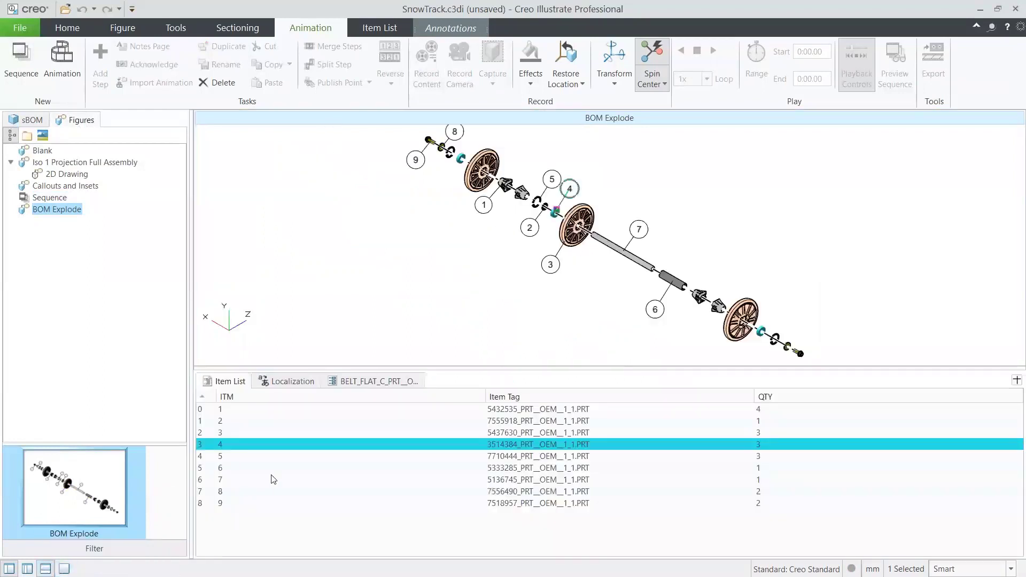
click(297, 421)
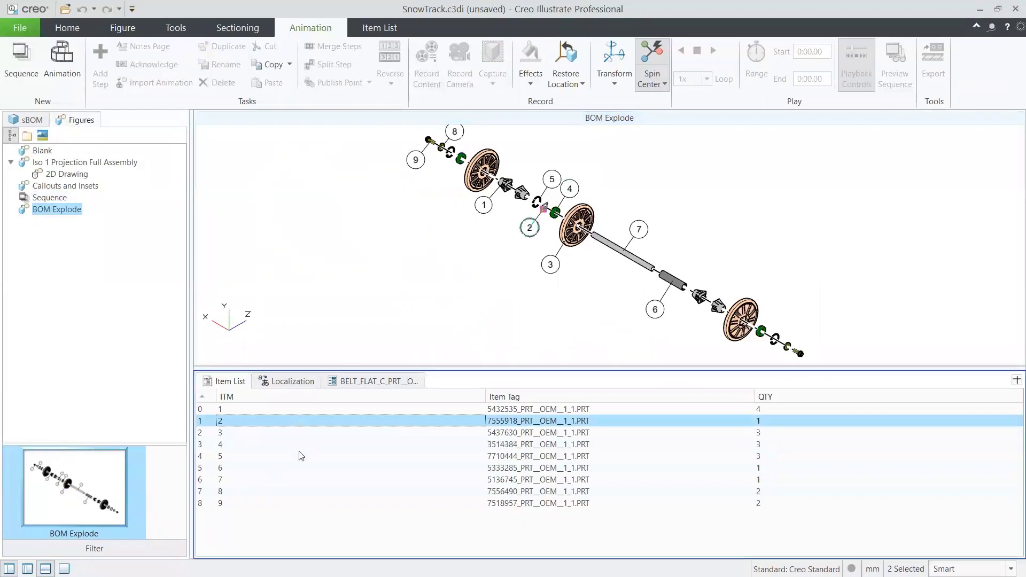
click(370, 468)
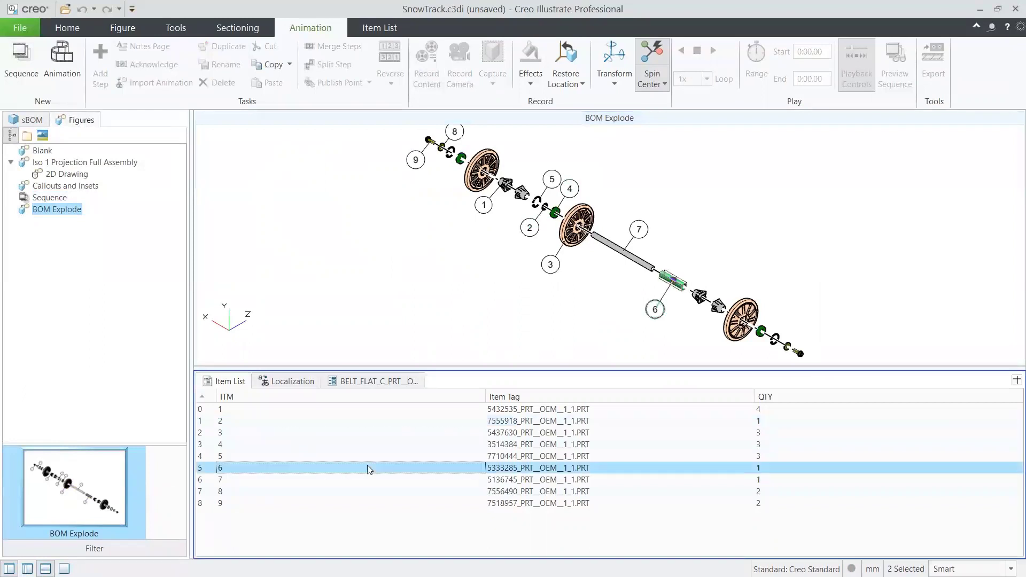
click(366, 492)
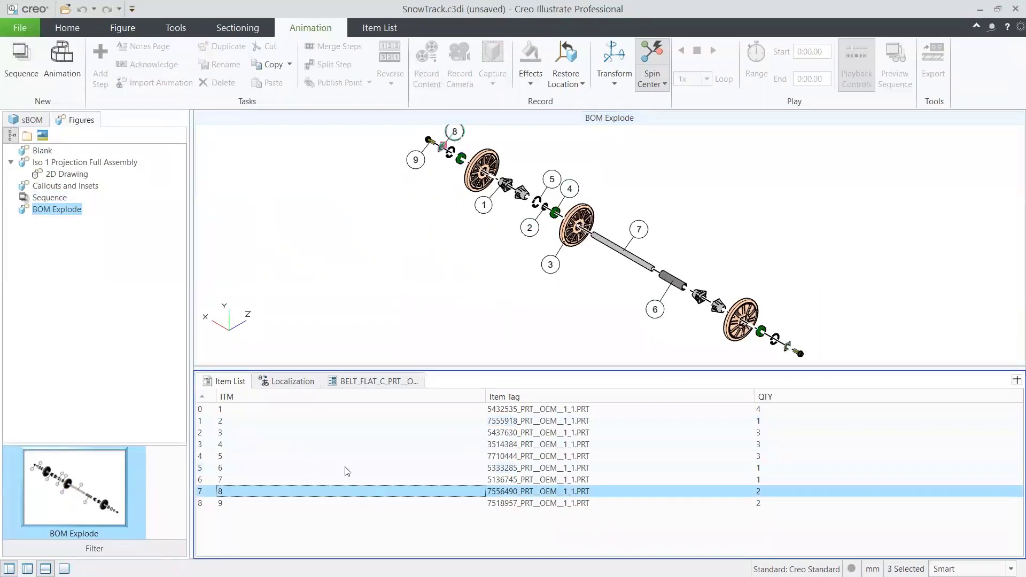
Step: Open the publish settings and choose PVZ for Iso 1 Projection Full Assembly and Blank, PNG for Callouts and Insets, and SVG for BOM Explode
click(25, 35)
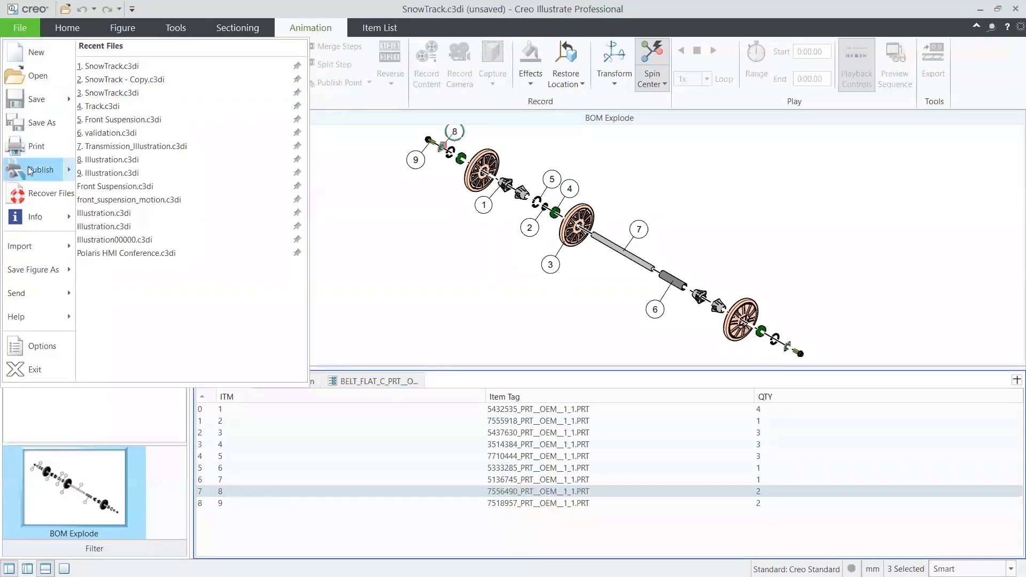
mouse_move(28, 168)
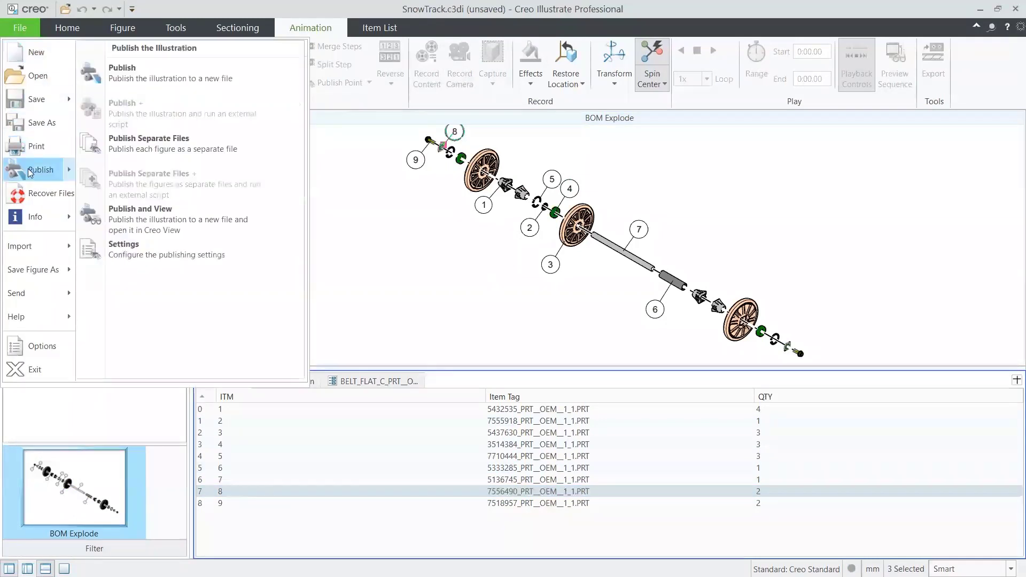
click(157, 247)
click(505, 104)
click(567, 104)
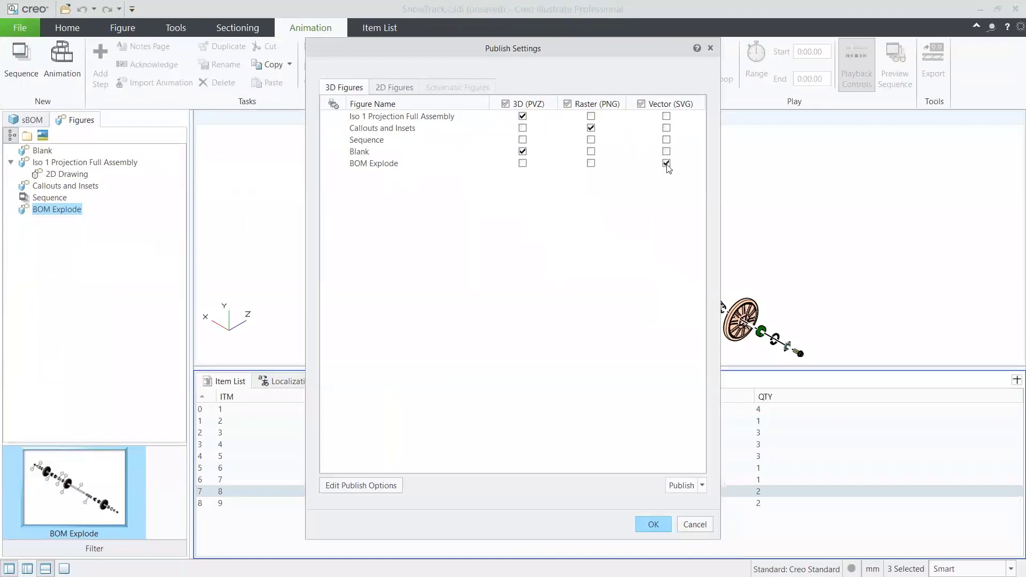
Step: Review the 2D Drawing's publish format and open the Raster (PNG) publish option for 3D figures for editing
click(398, 92)
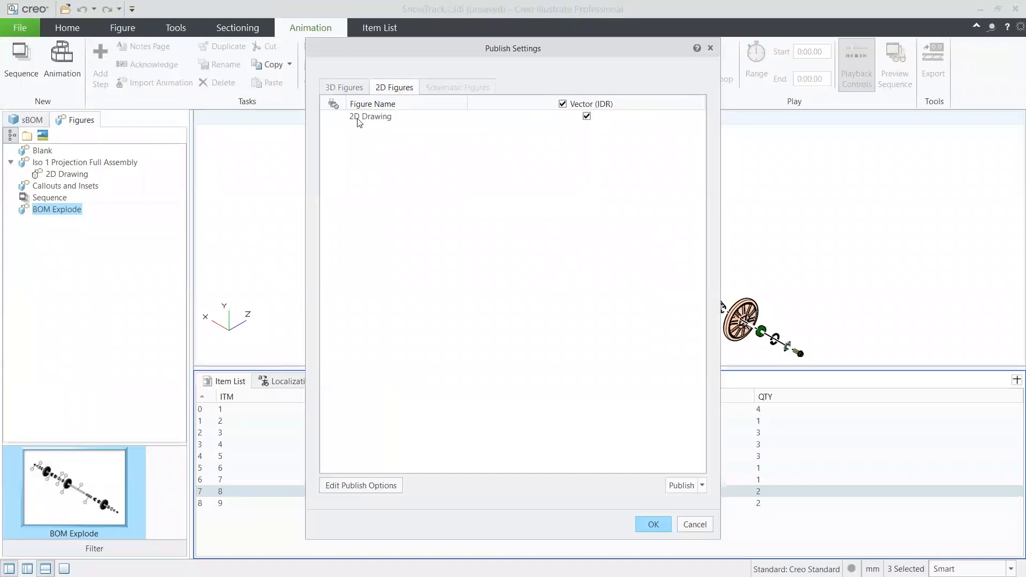
click(379, 121)
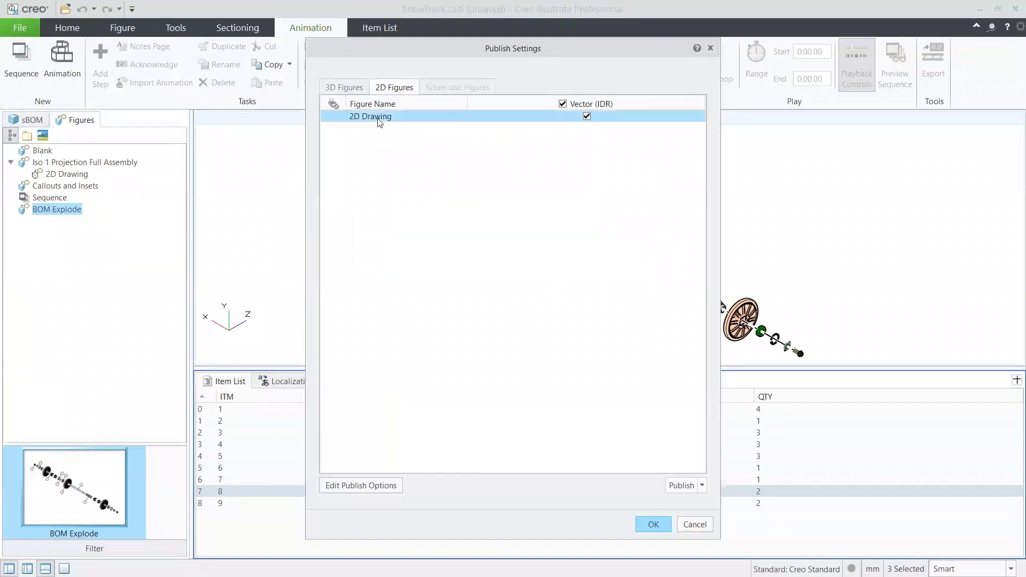
click(361, 485)
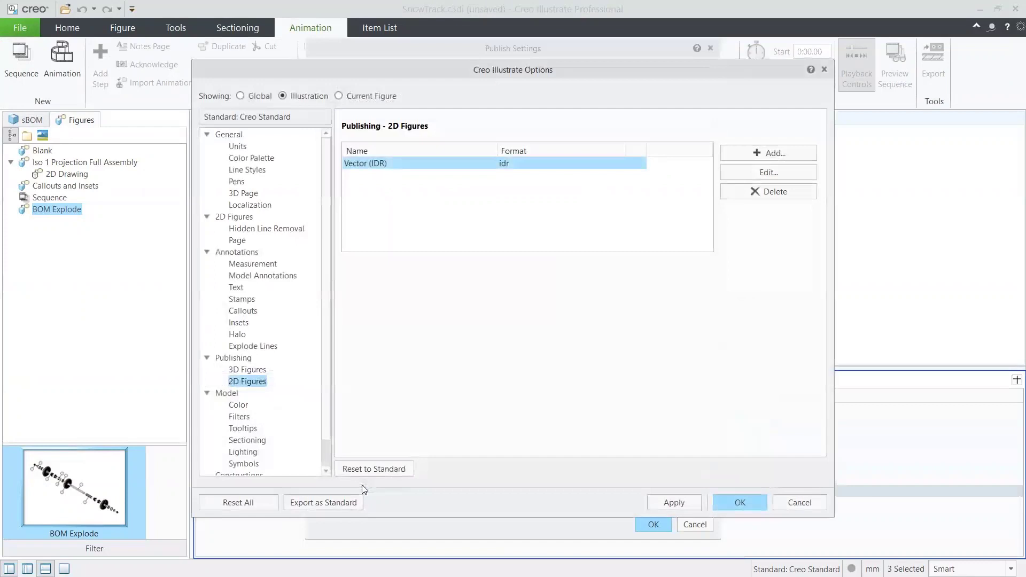
click(248, 370)
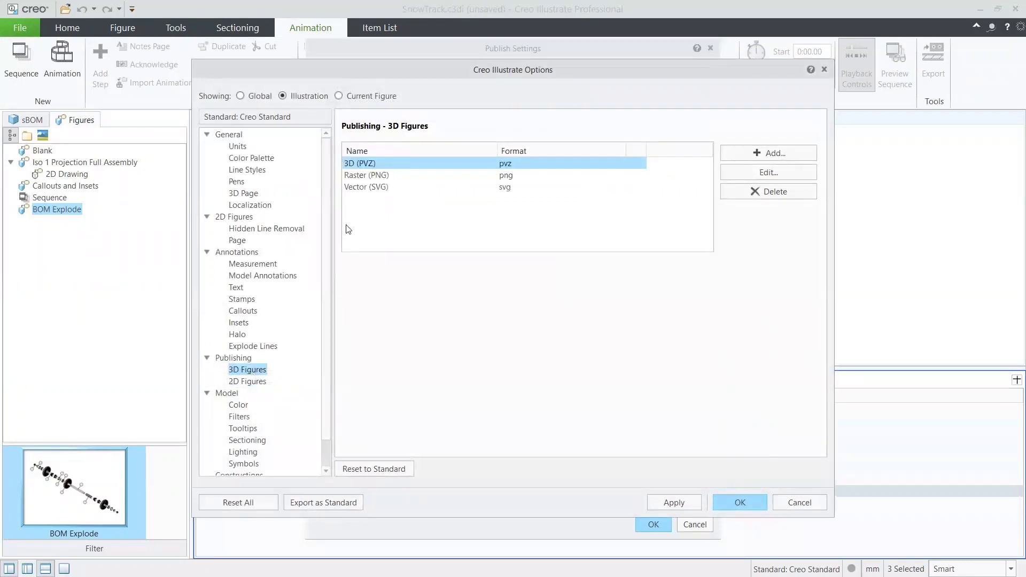
click(354, 175)
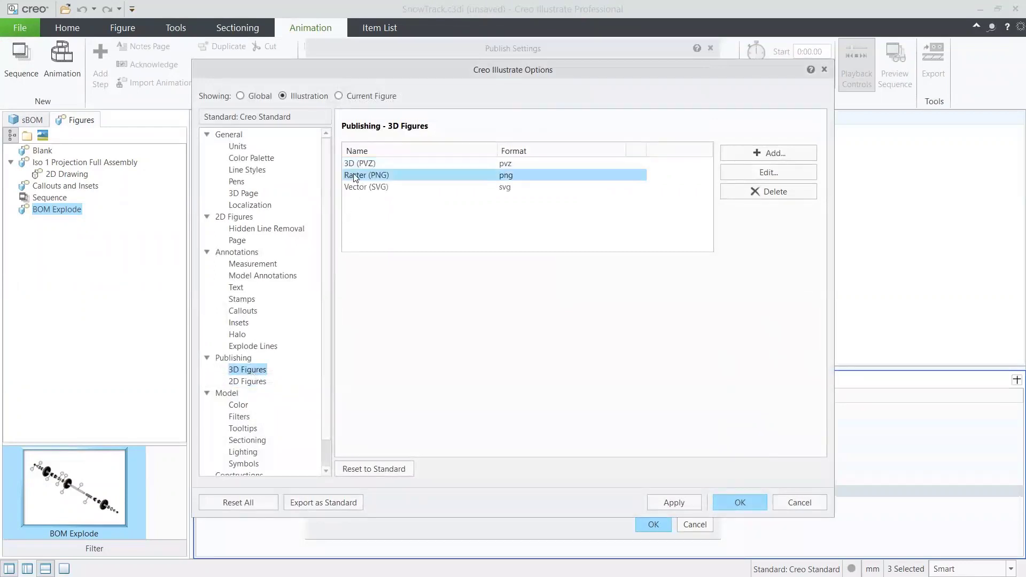
click(758, 175)
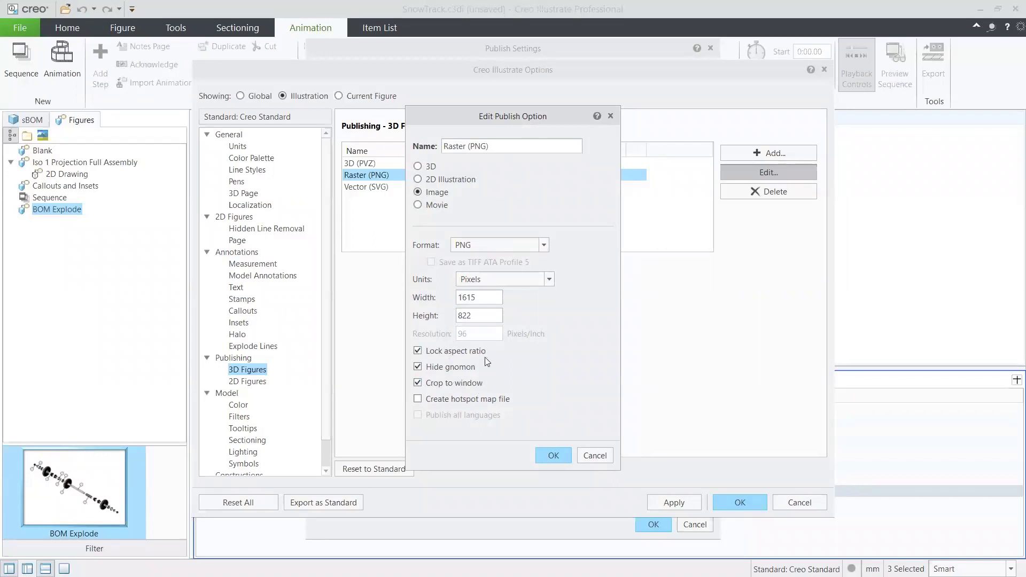
Step: Examine the 2D Illustration output type for the Raster (PNG) option, discard the change and close the publish settings
click(418, 179)
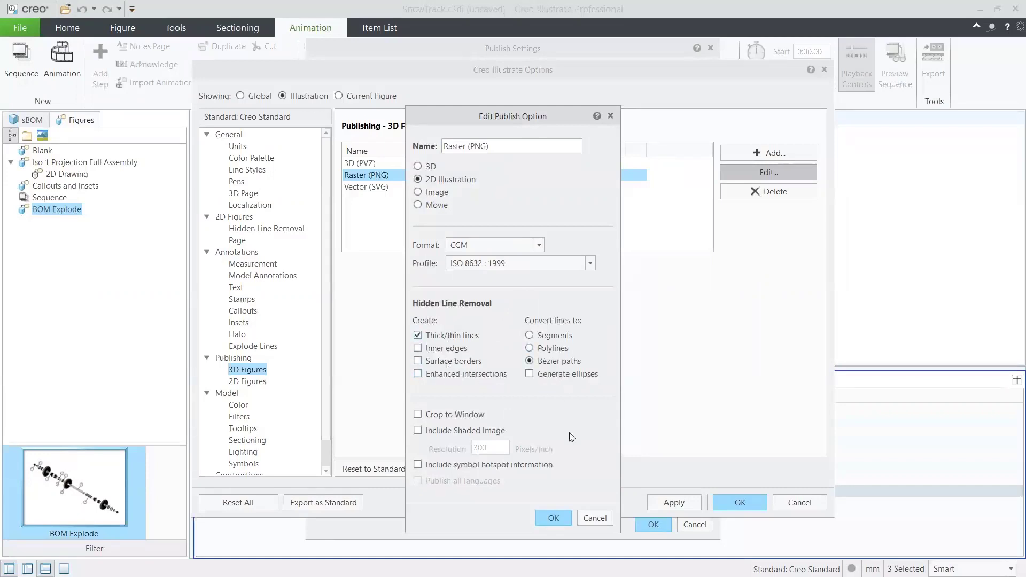
click(592, 521)
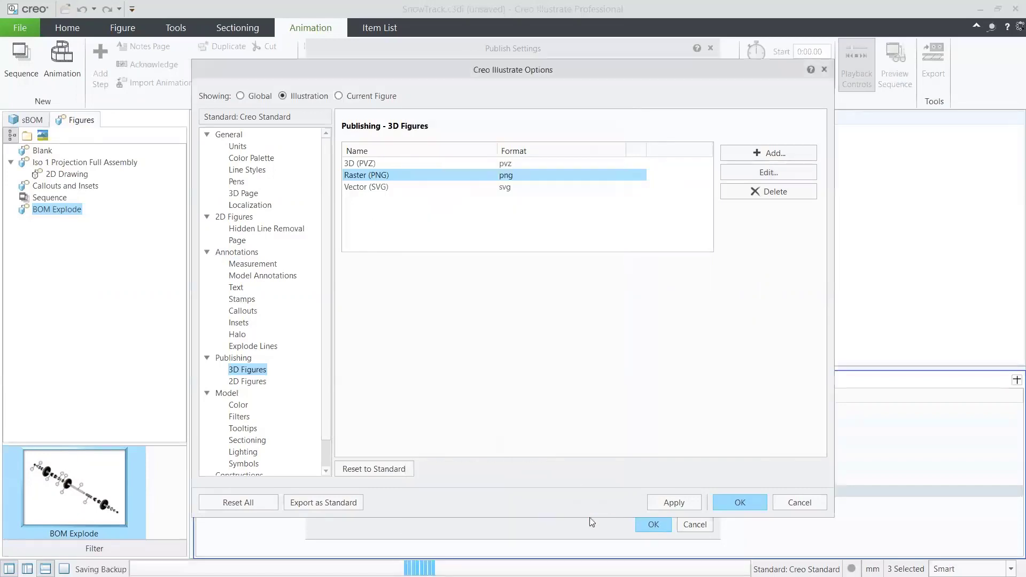
click(792, 508)
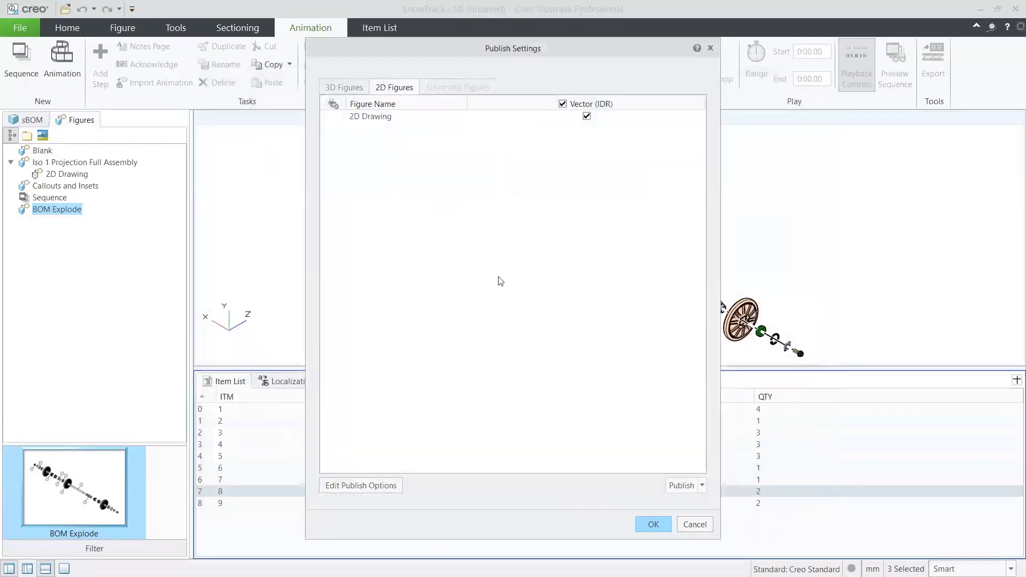
click(344, 92)
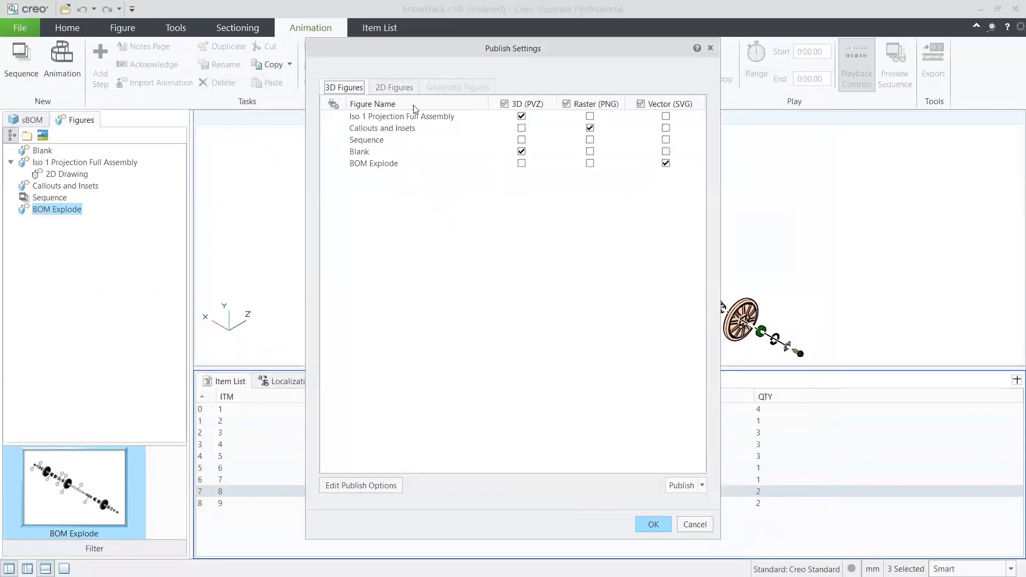
click(710, 48)
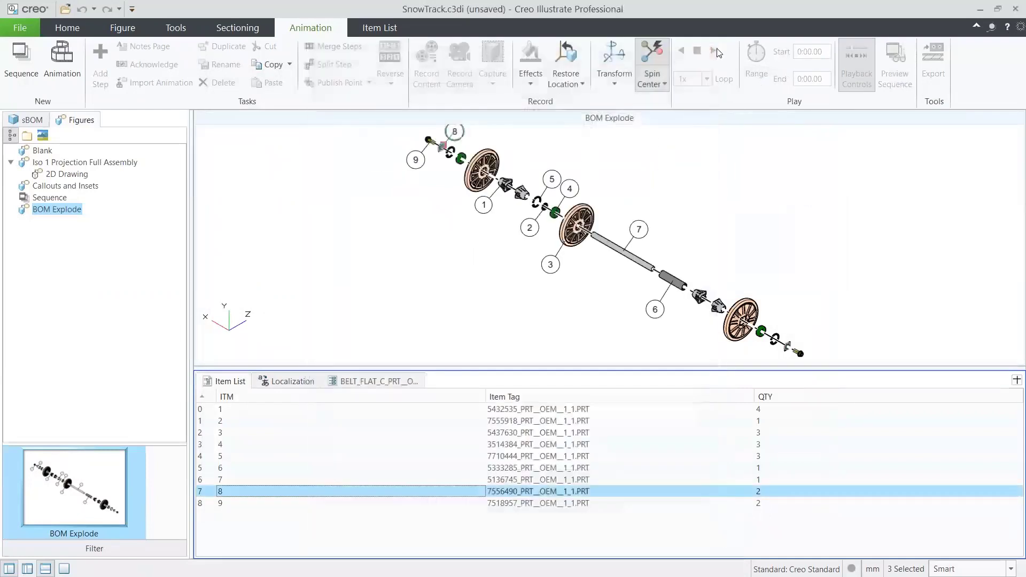